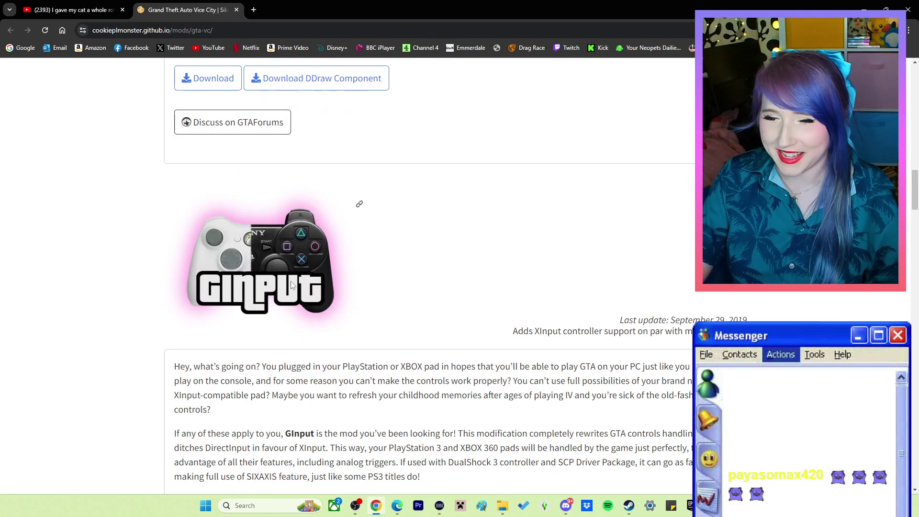
# Step: Scroll the GInput Vice City mod page past the features list to the Download links
pyautogui.scroll(-3, 292, 287)
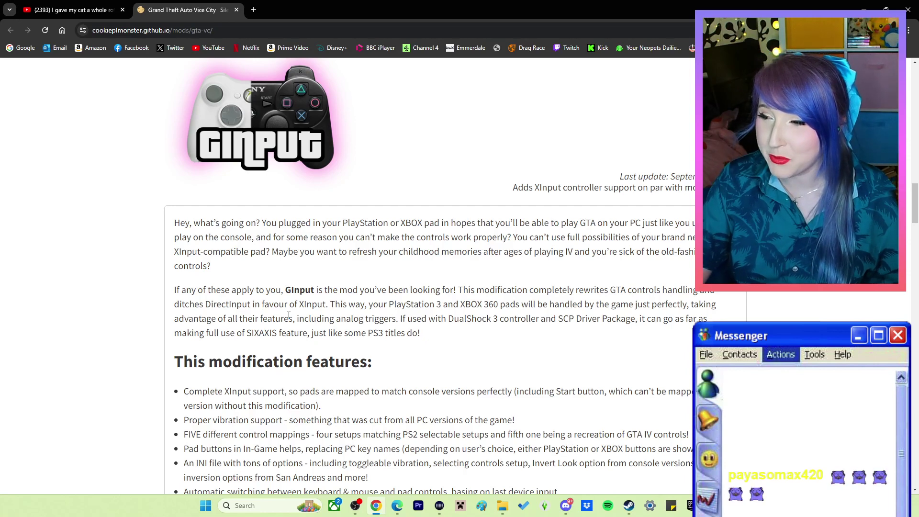
pyautogui.scroll(-2, 289, 314)
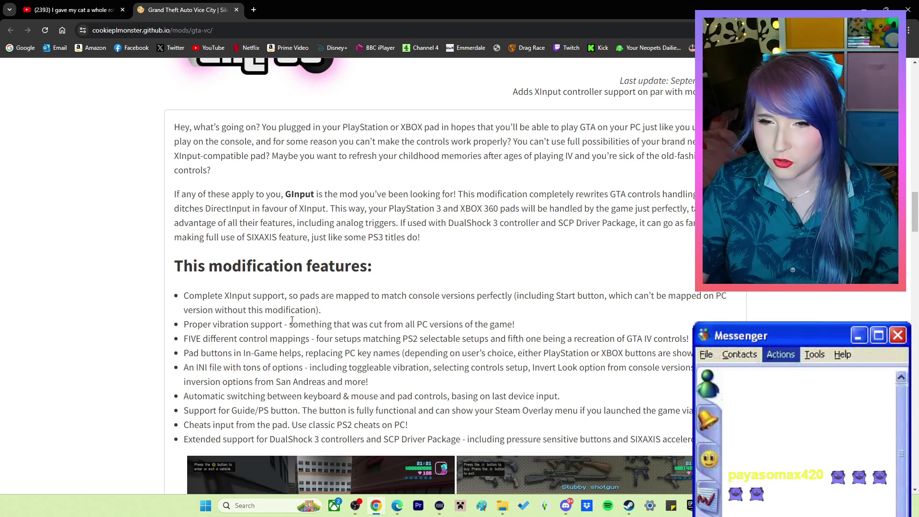
pyautogui.scroll(-12, 292, 319)
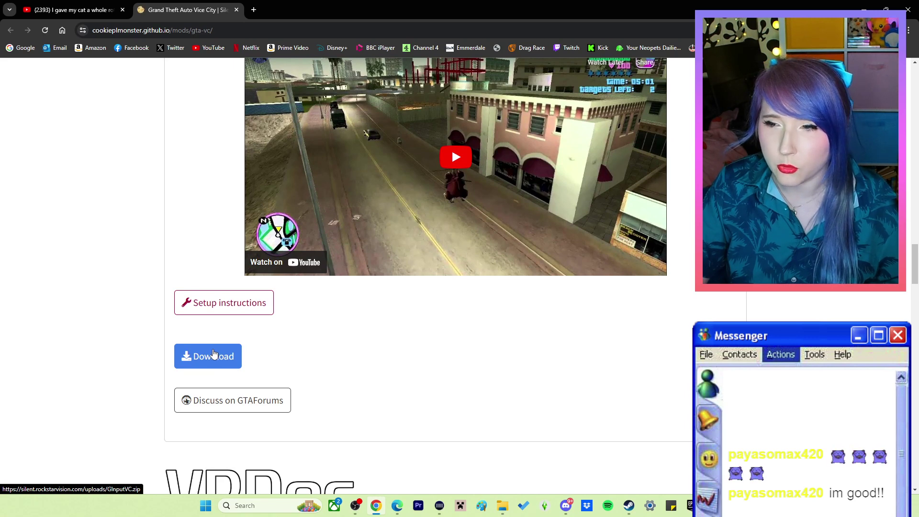
# Step: Start the GInputVC download and return to the GInput mod page
pyautogui.click(213, 355)
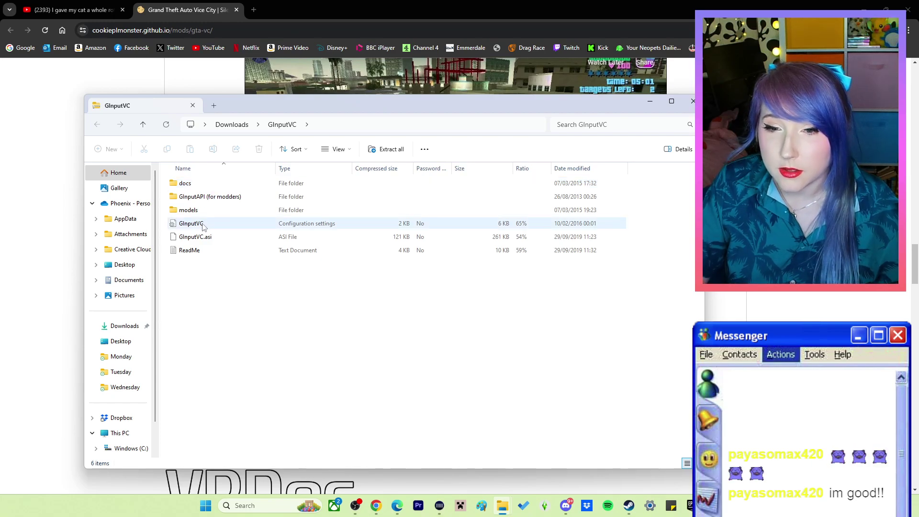
pyautogui.click(20, 283)
pyautogui.scroll(15, 20, 282)
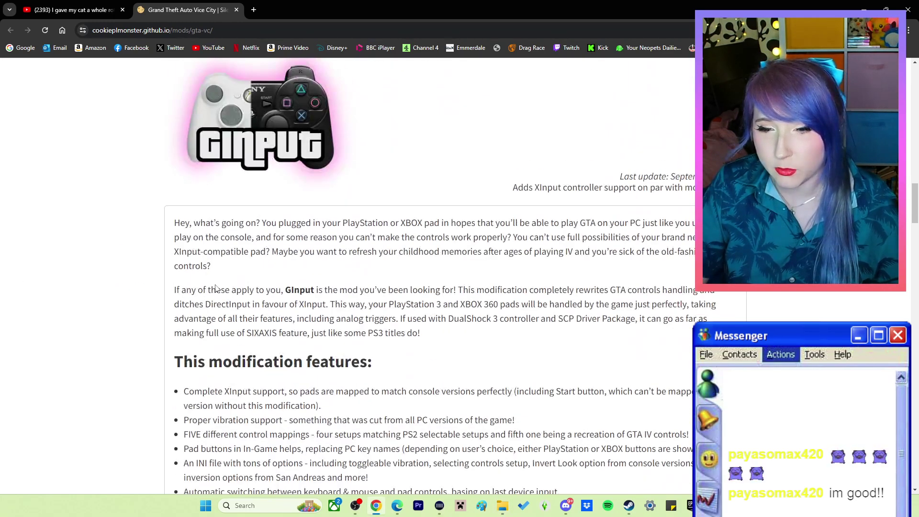
pyautogui.scroll(-2, 216, 288)
pyautogui.scroll(1, 213, 277)
pyautogui.scroll(-4, 211, 268)
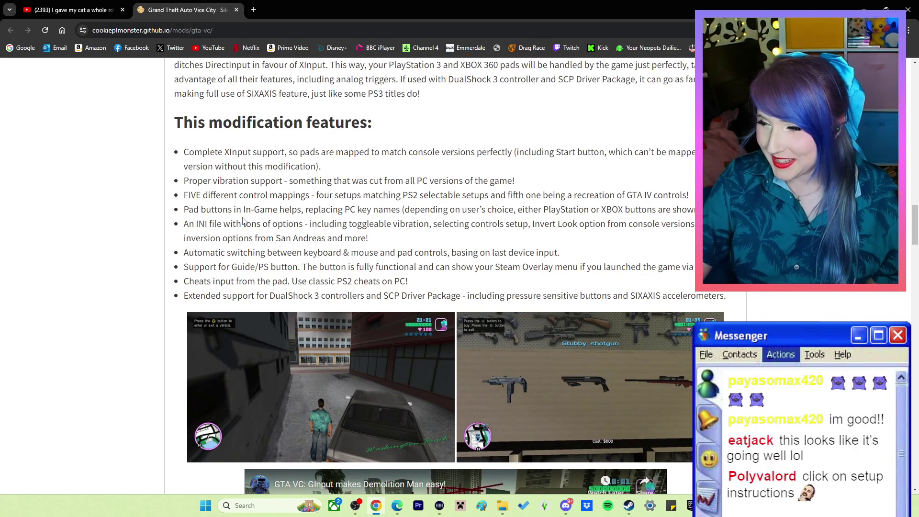
# Step: Hide Chrome and close Discord to view the archive, then scroll Chrome to Setup instructions
pyautogui.click(864, 10)
pyautogui.click(912, 6)
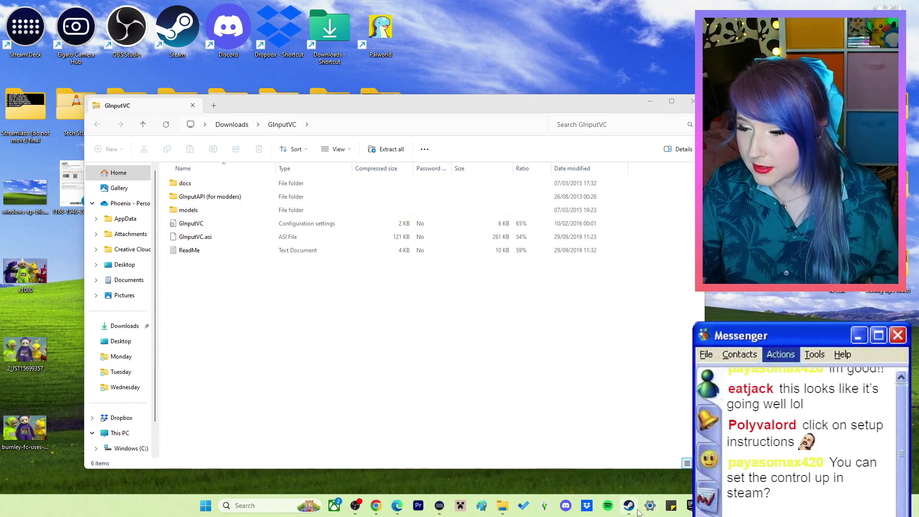
pyautogui.click(375, 505)
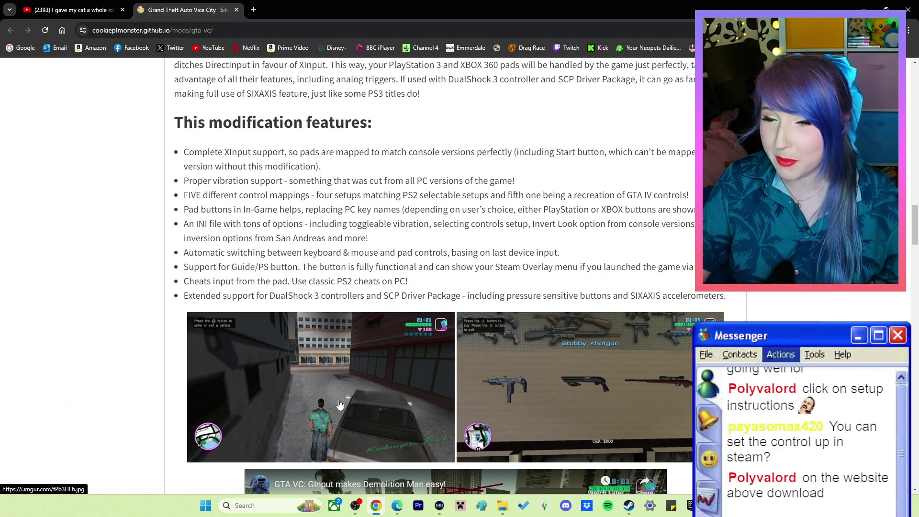
pyautogui.scroll(-8, 340, 404)
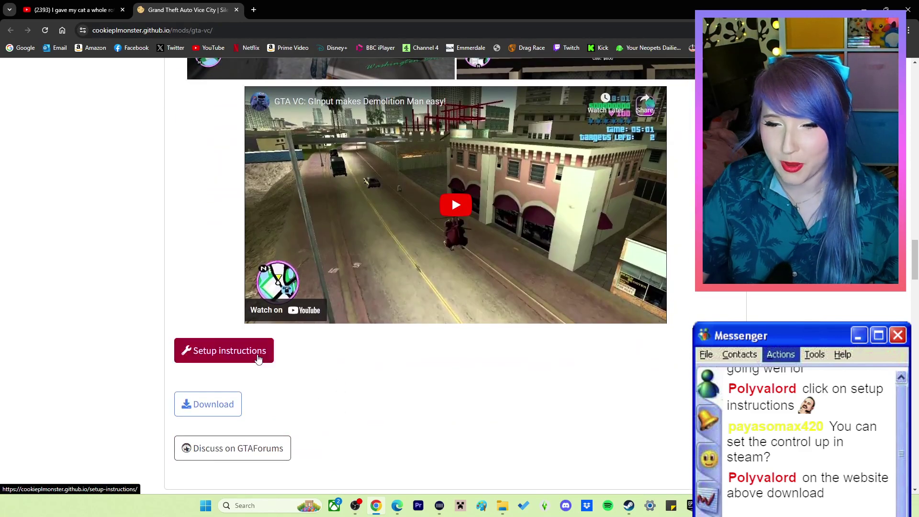
# Step: Open the mod's Setup Instructions page and scroll to the Steam game-directory section
pyautogui.click(259, 359)
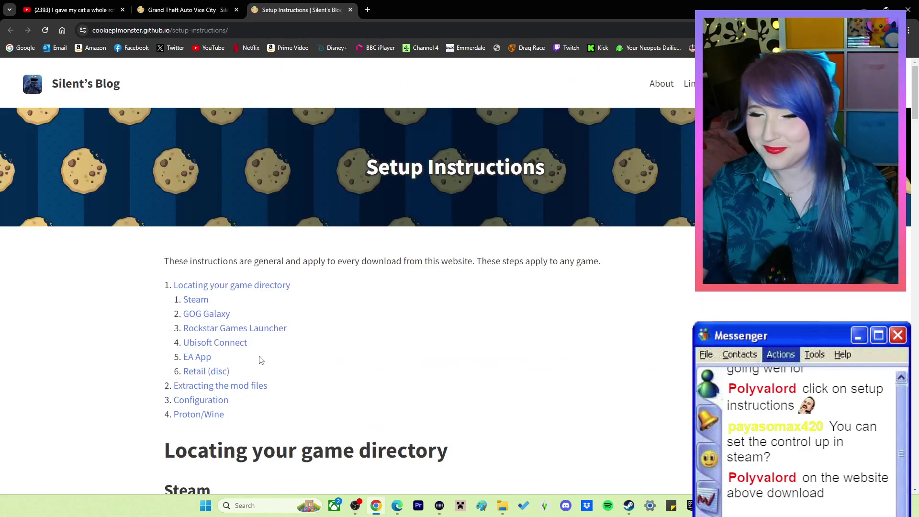
pyautogui.scroll(-3, 143, 383)
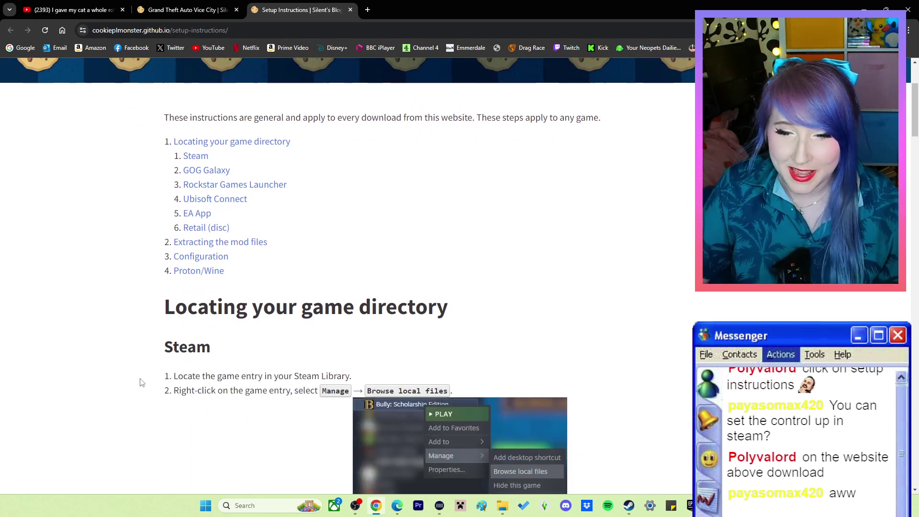
pyautogui.scroll(-2, 142, 382)
pyautogui.scroll(-2, 142, 382)
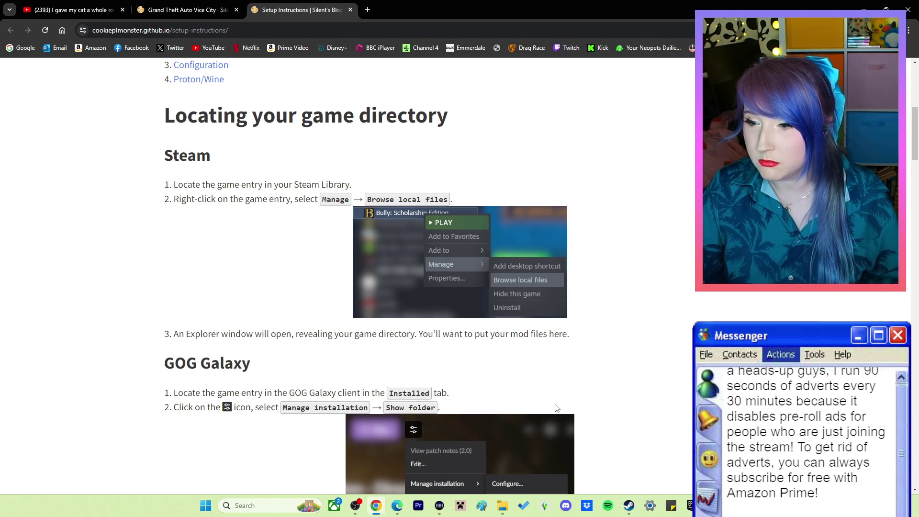
# Step: Check the Steam game library, then minimize Steam back to the instructions
pyautogui.moveTo(636, 512)
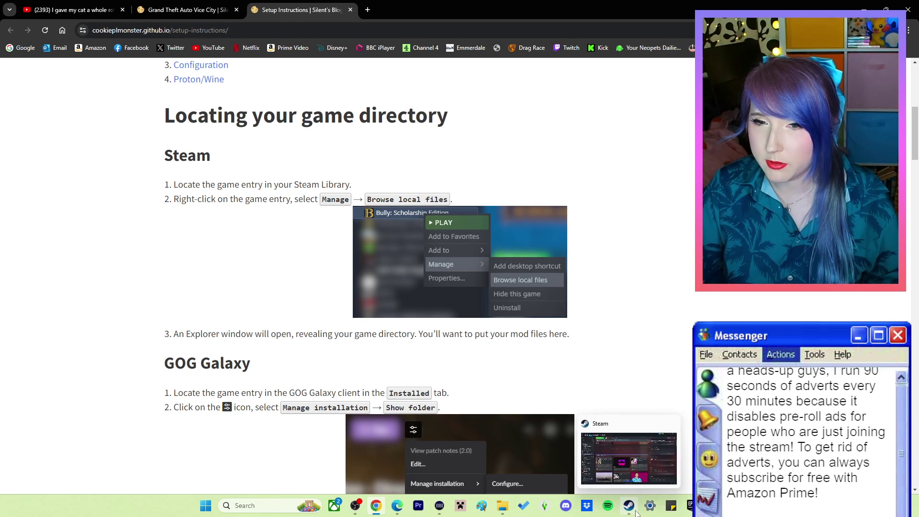
pyautogui.click(637, 514)
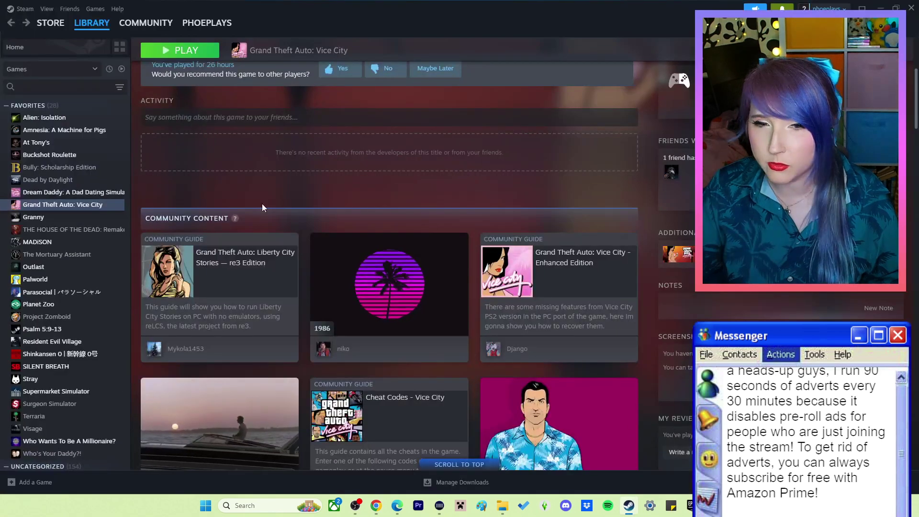
pyautogui.click(885, 7)
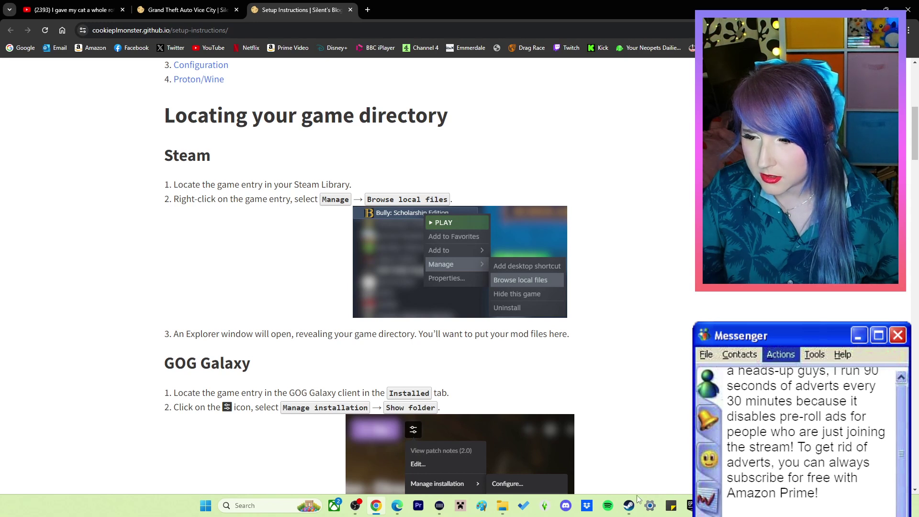
pyautogui.moveTo(630, 509)
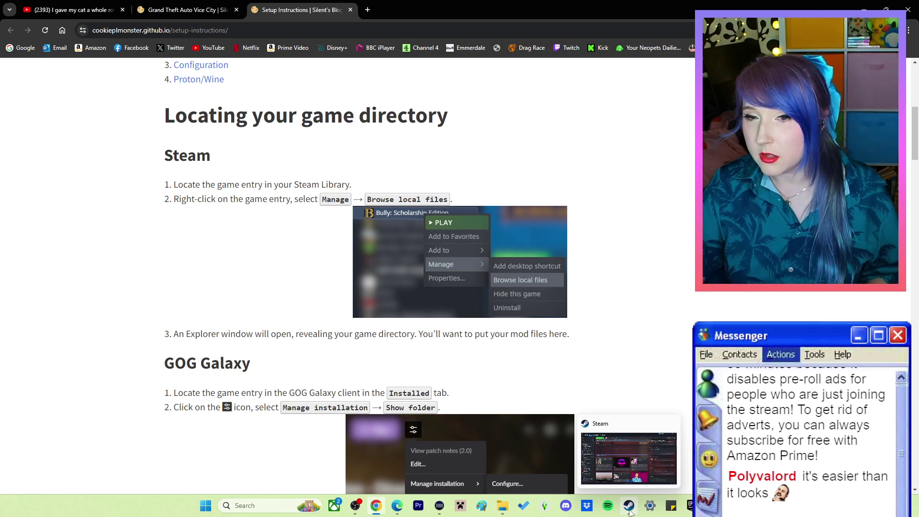
# Step: Open Vice City's install folder from Steam via Manage > Browse local files, then return to Chrome
pyautogui.click(630, 510)
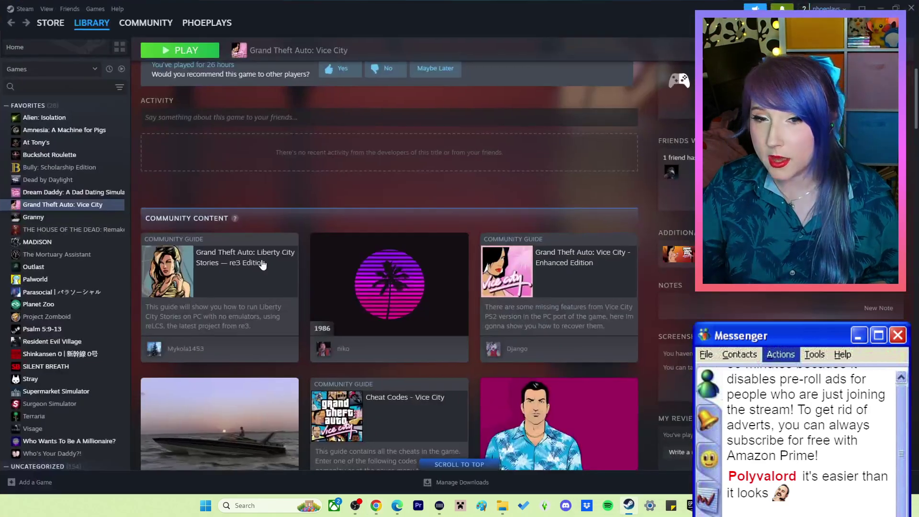
pyautogui.rightClick(79, 205)
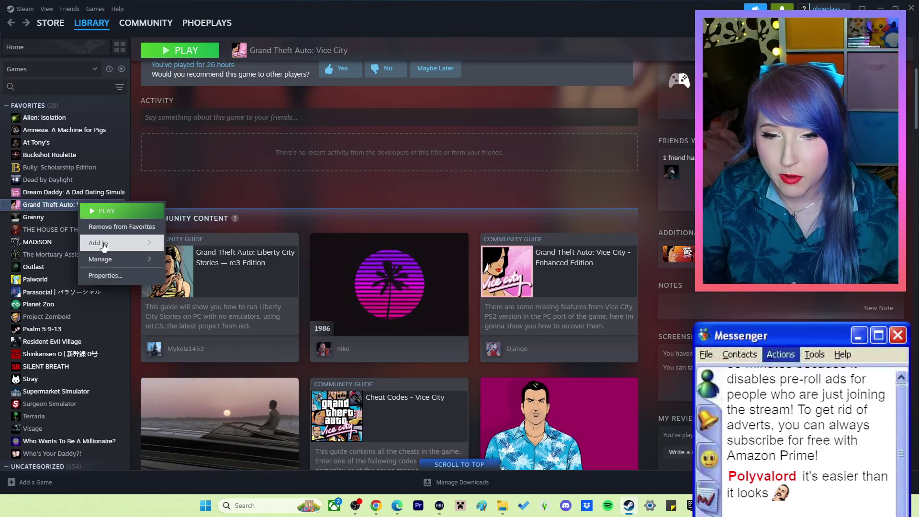
pyautogui.moveTo(98, 258)
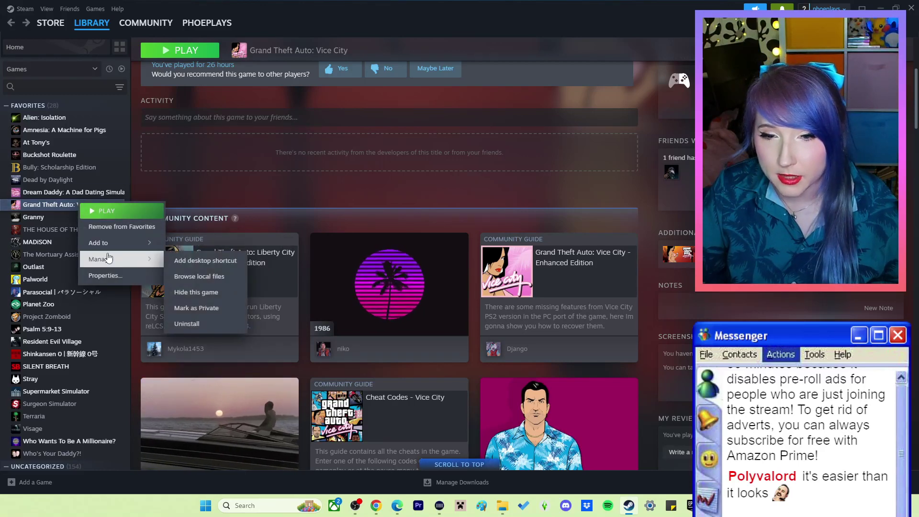
pyautogui.click(377, 505)
pyautogui.click(376, 506)
pyautogui.rightClick(67, 207)
pyautogui.moveTo(78, 263)
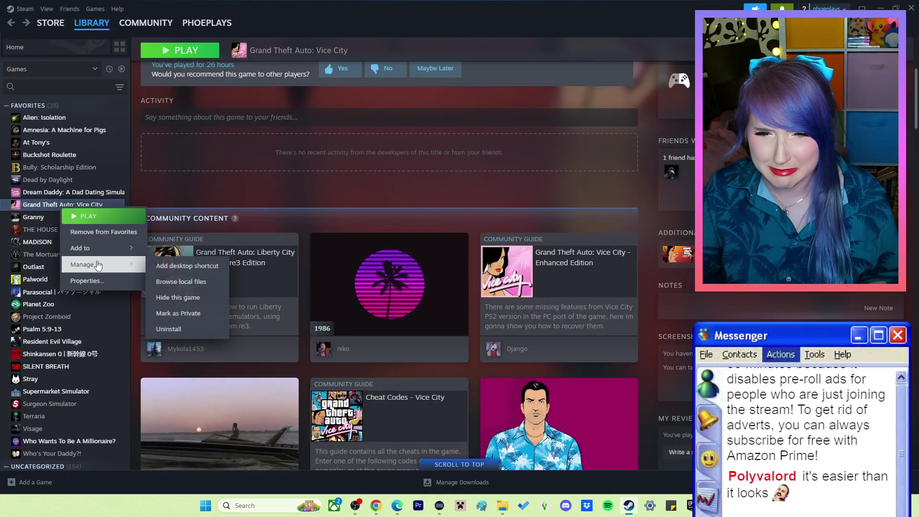
pyautogui.click(204, 284)
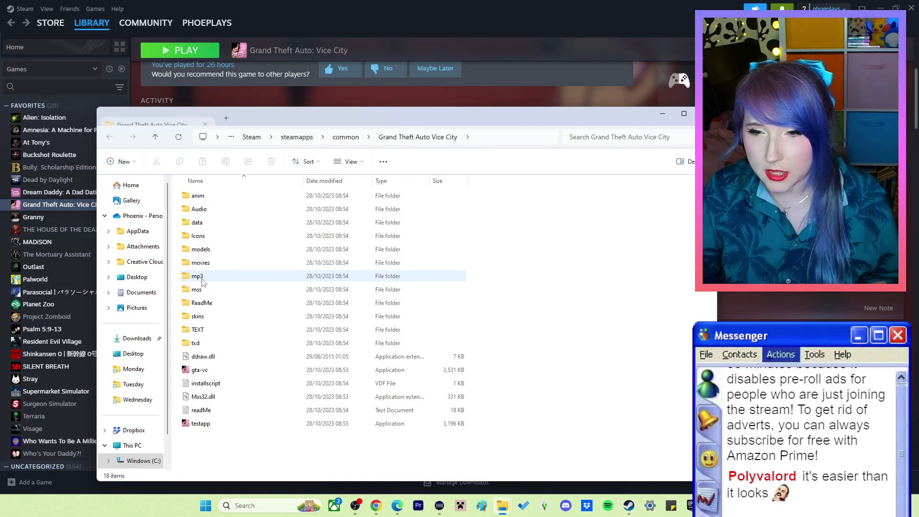
pyautogui.click(376, 505)
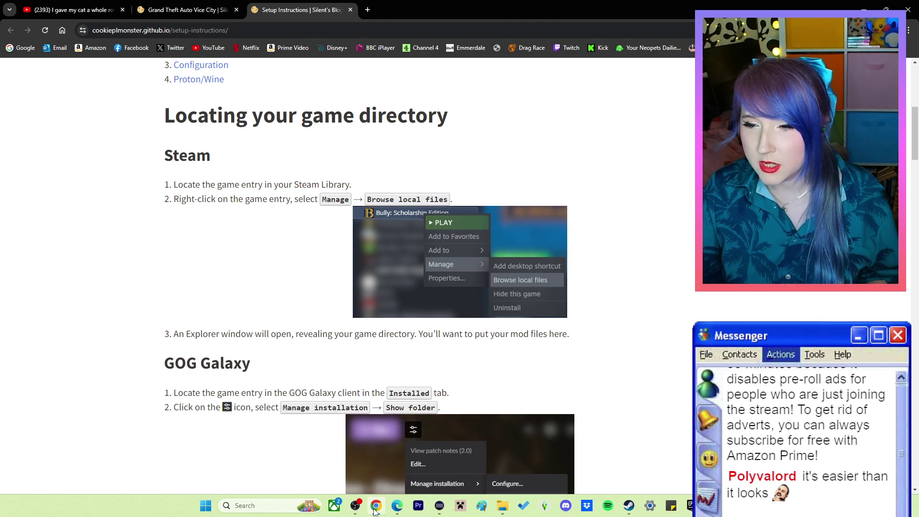
pyautogui.scroll(-2, 192, 433)
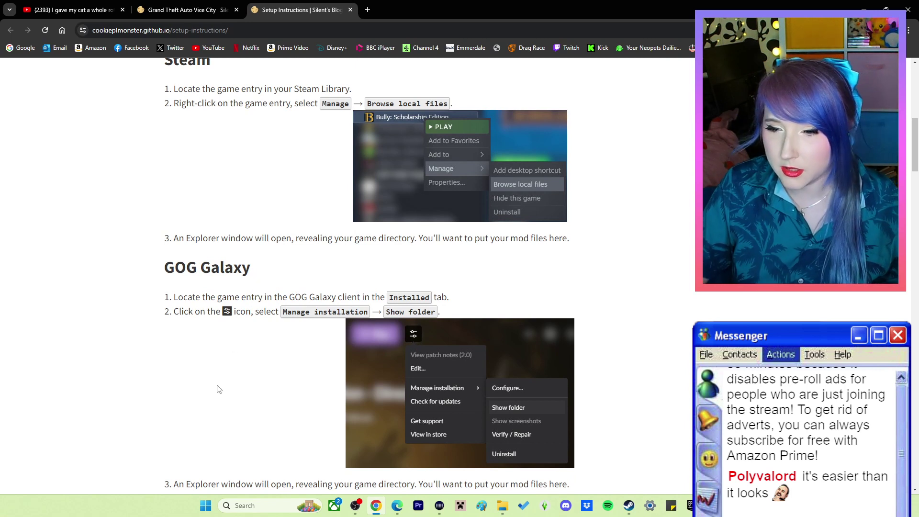
pyautogui.scroll(2, 217, 390)
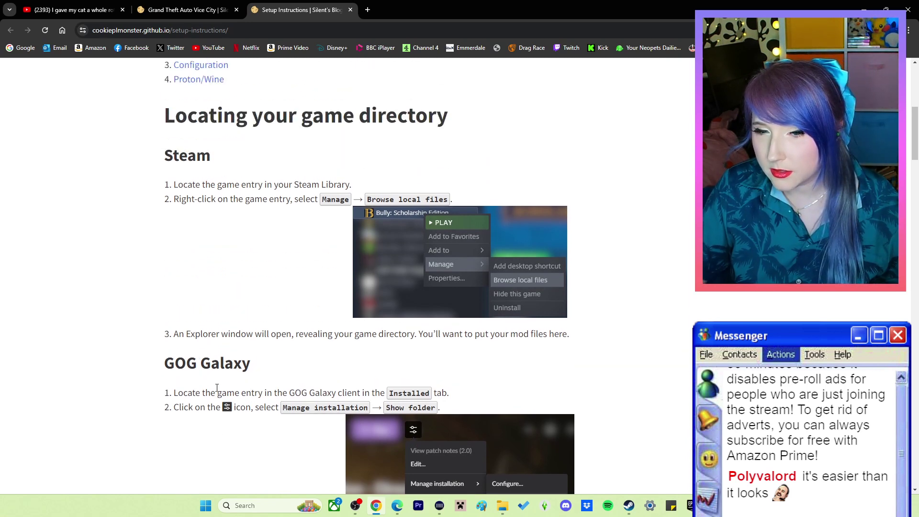
pyautogui.scroll(-1, 217, 388)
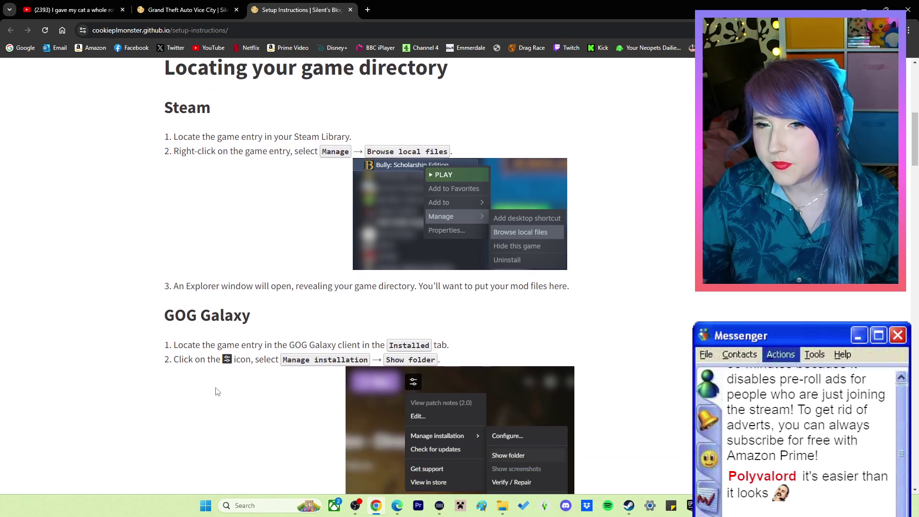
pyautogui.scroll(-1, 217, 391)
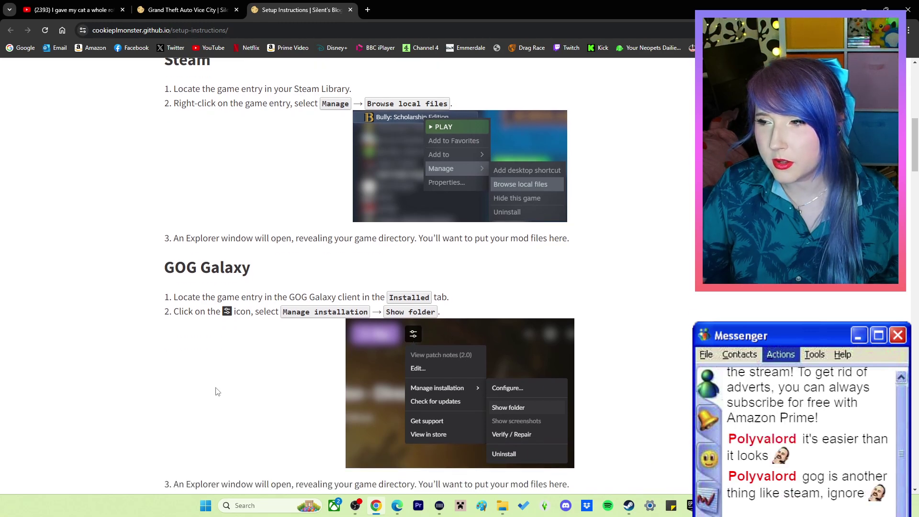
pyautogui.scroll(-8, 216, 392)
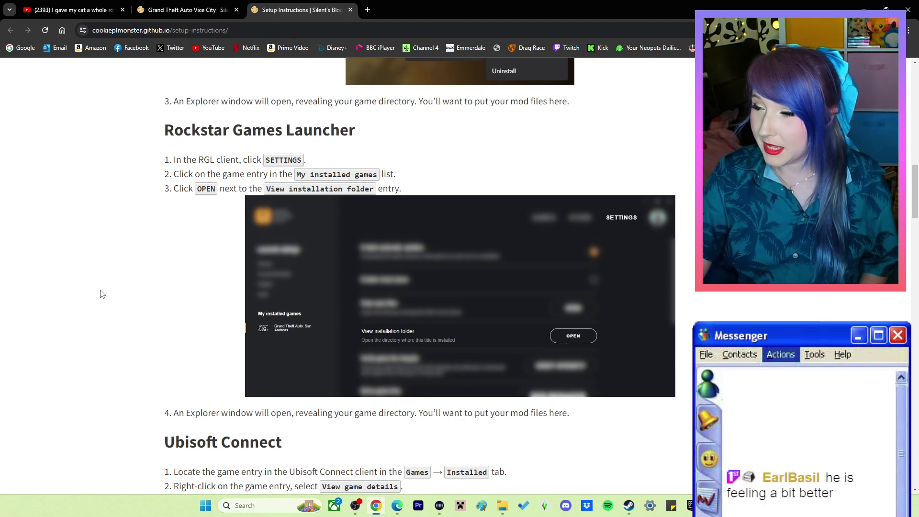
# Step: Scroll the setup guide past the launcher sections to 'Extracting the mod files'
pyautogui.scroll(-1, 104, 291)
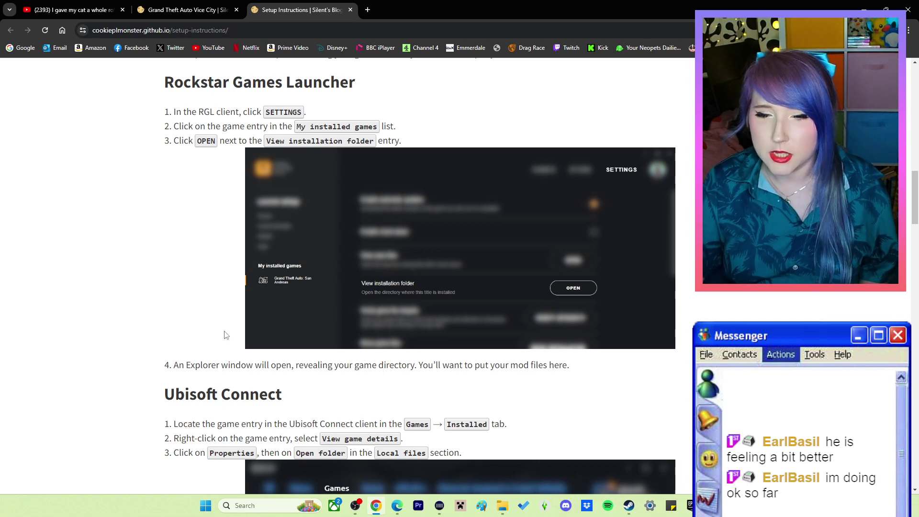
pyautogui.scroll(-1, 226, 332)
pyautogui.scroll(1, 231, 330)
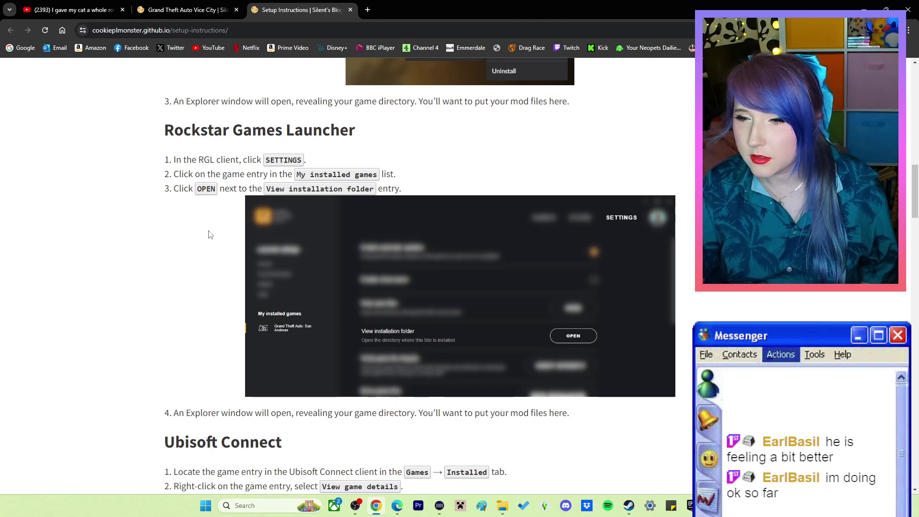
pyautogui.scroll(-10, 209, 234)
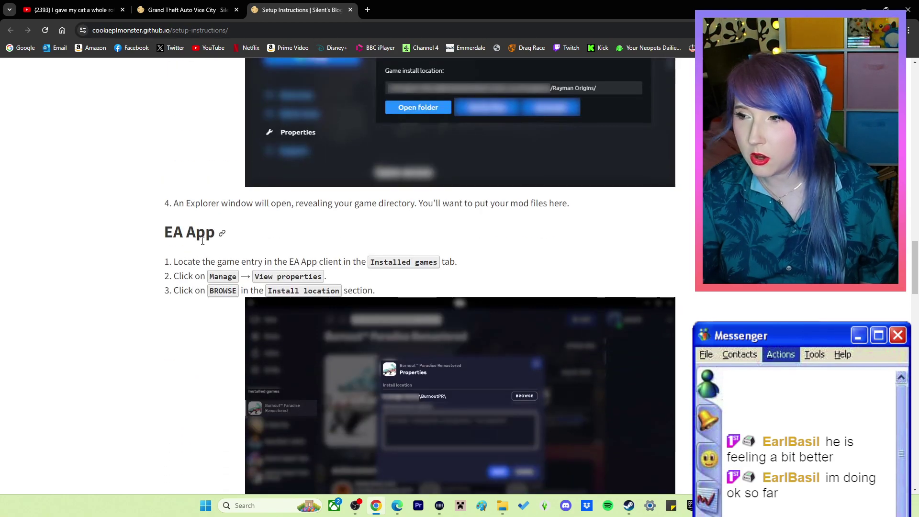
pyautogui.scroll(-4, 202, 241)
pyautogui.scroll(-7, 203, 241)
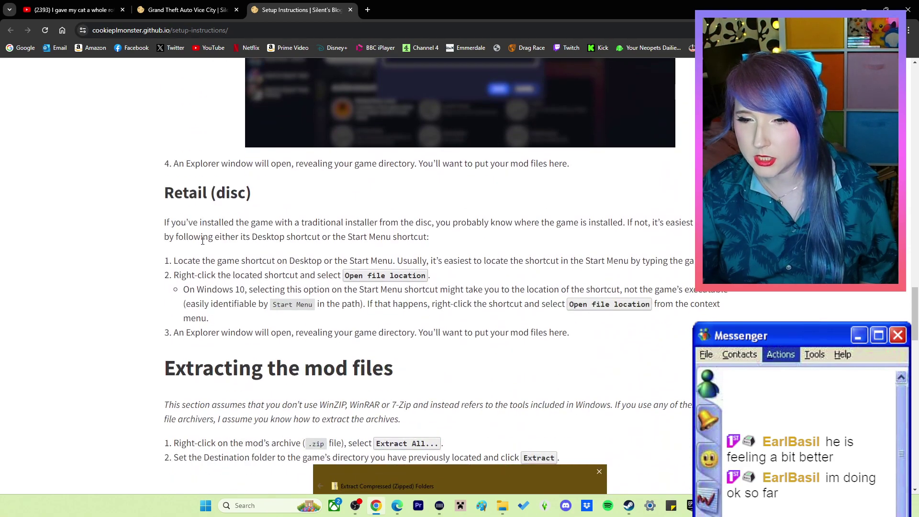
pyautogui.scroll(-3, 203, 241)
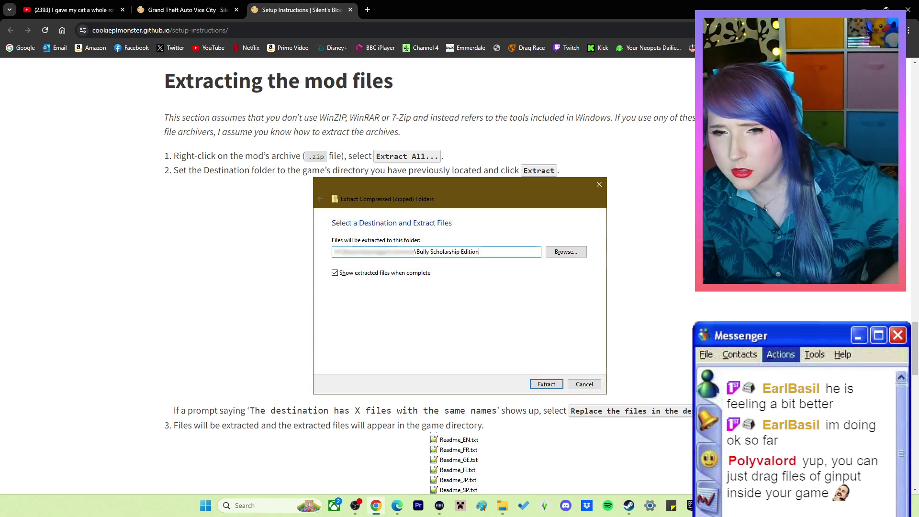
# Step: Extract the GInputVC zip in Downloads into a GInputVC folder using Extract All
pyautogui.click(866, 9)
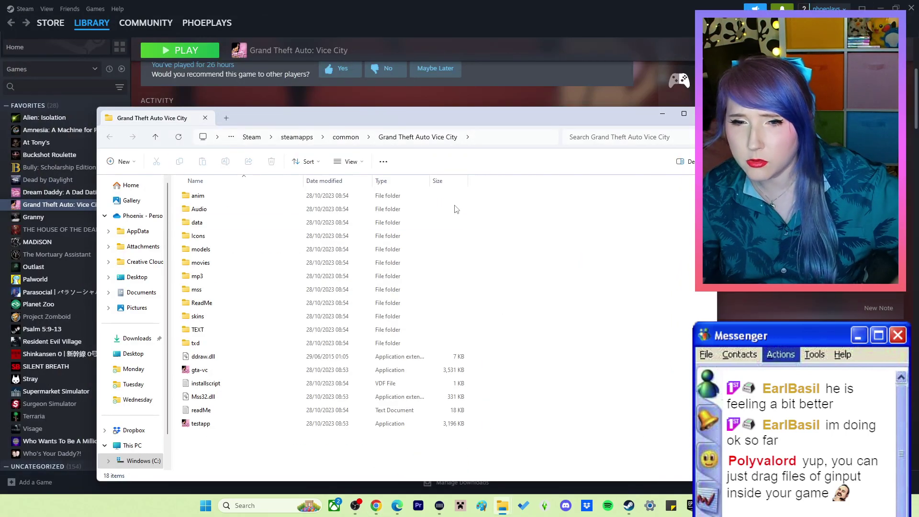
pyautogui.click(136, 338)
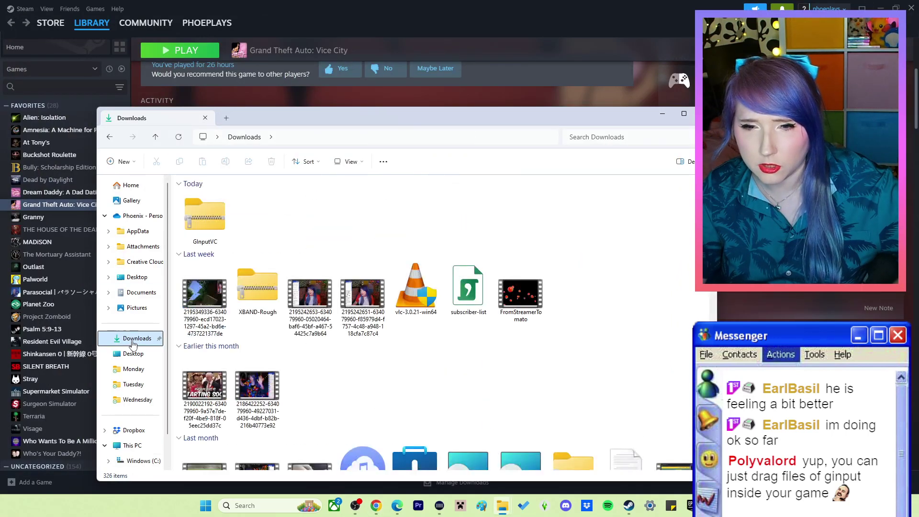
pyautogui.click(204, 218)
pyautogui.rightClick(211, 200)
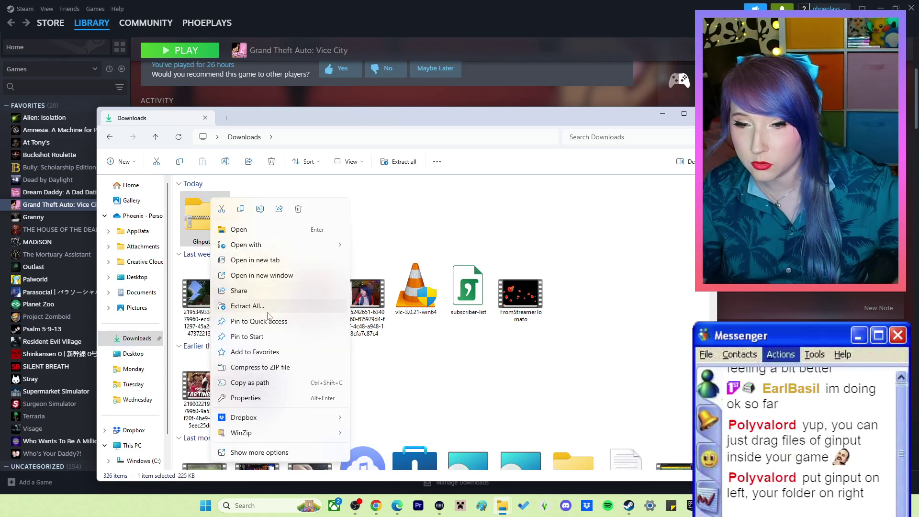
pyautogui.click(270, 307)
pyautogui.click(552, 344)
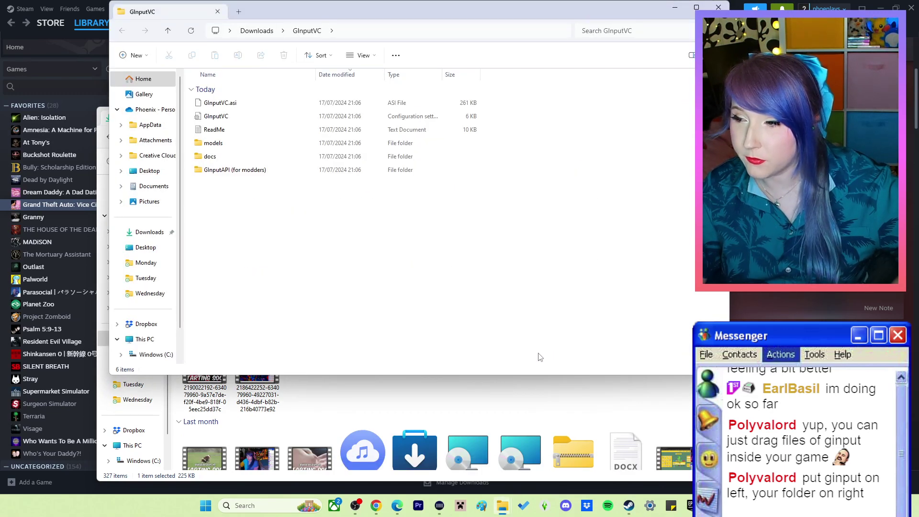
pyautogui.click(476, 406)
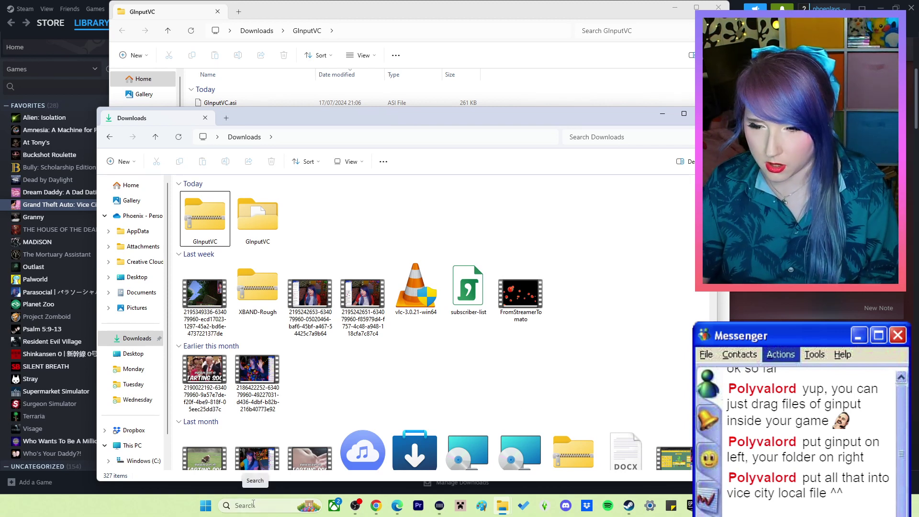
# Step: Search 'vice ci' to open the GTA Vice City User Files folder and arrange the windows
pyautogui.click(253, 504)
pyautogui.write('vice ci')
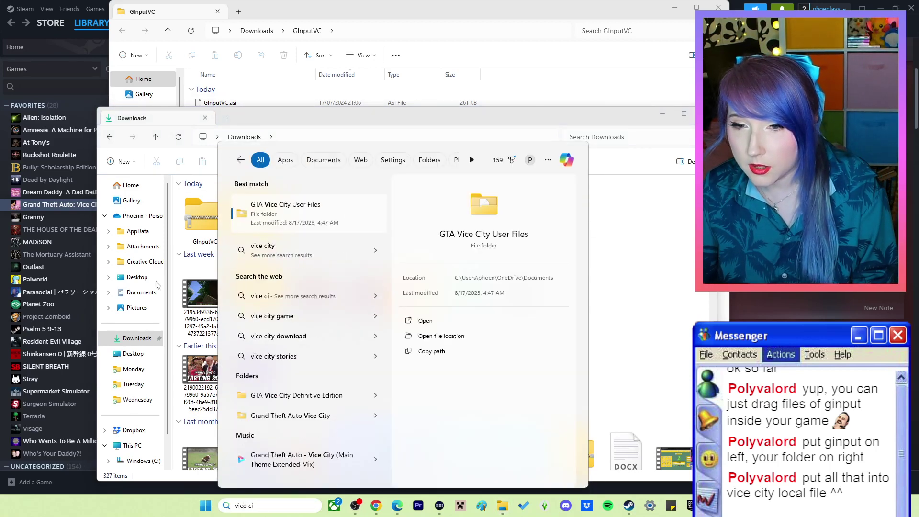
pyautogui.click(315, 212)
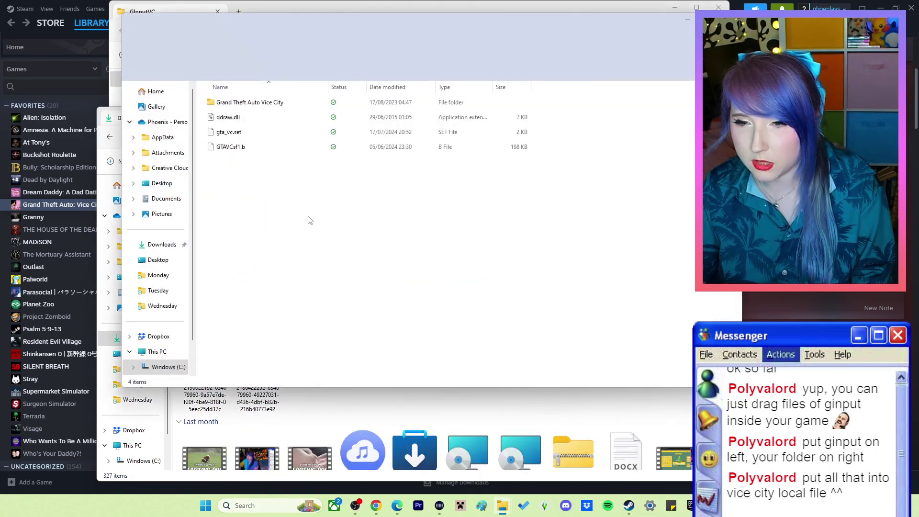
pyautogui.moveTo(324, 24); pyautogui.dragTo(527, 97)
pyautogui.moveTo(298, 119); pyautogui.dragTo(194, 108)
# Step: Open the Grand Theft Auto Vice City subfolder, check the instructions, then minimize Chrome
pyautogui.click(674, 337)
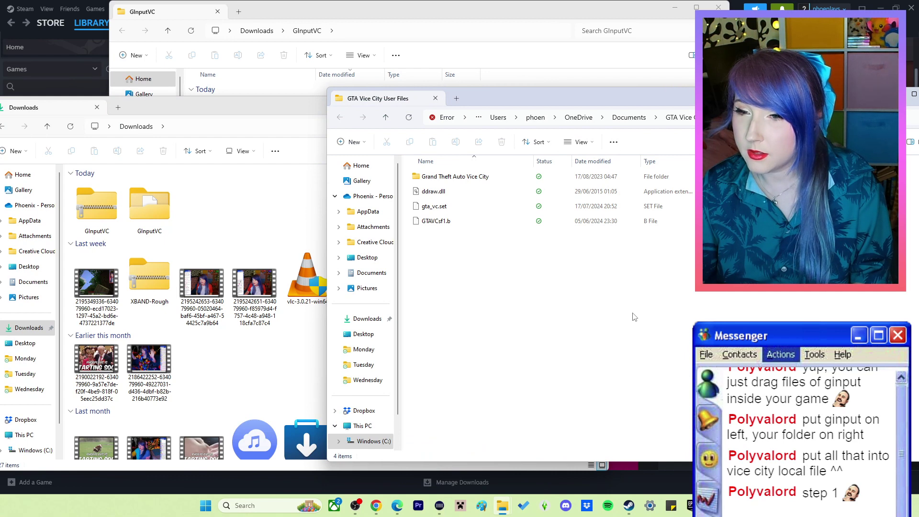
pyautogui.doubleClick(472, 177)
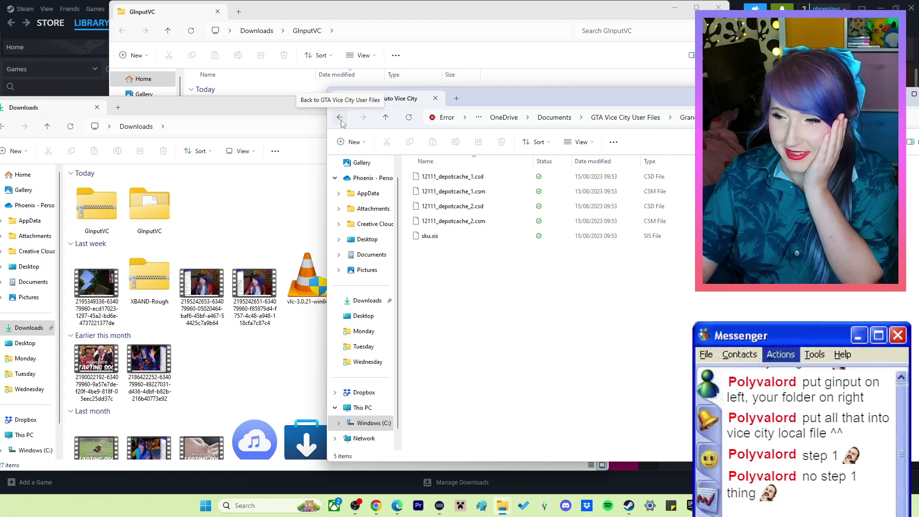
pyautogui.click(379, 509)
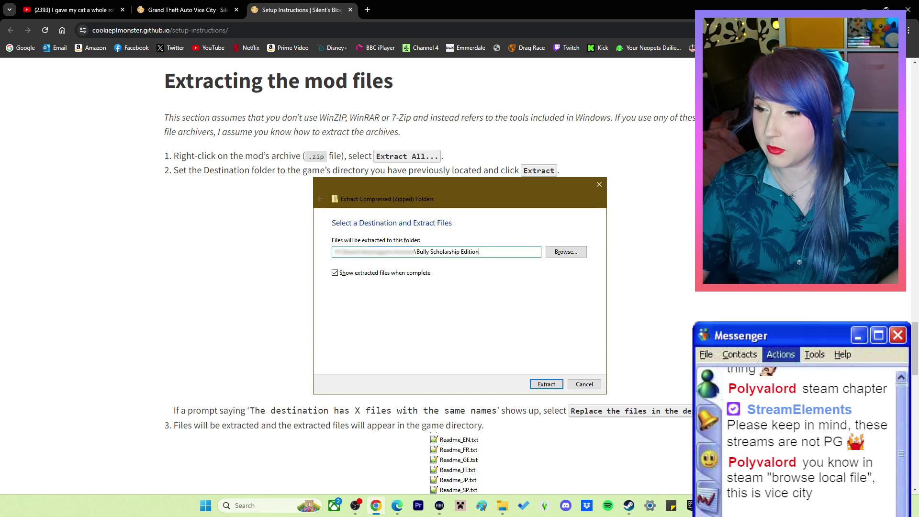
pyautogui.click(864, 8)
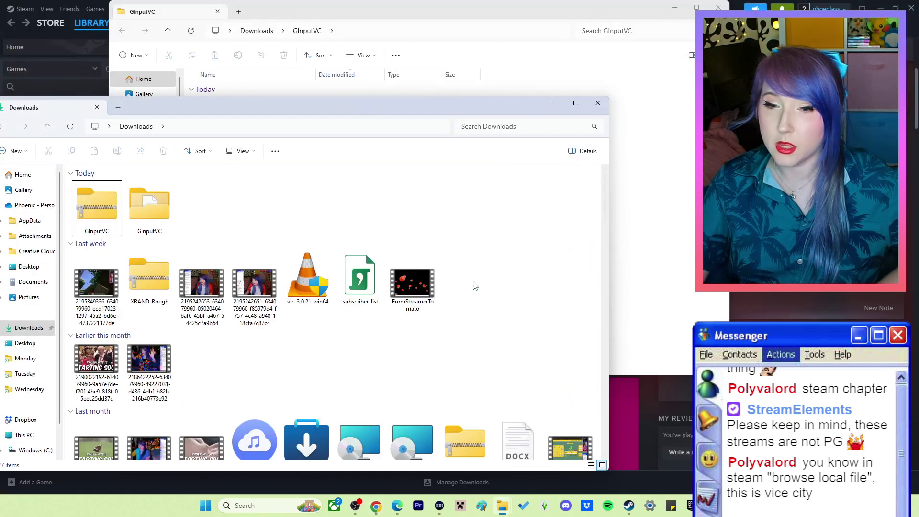
# Step: Open Vice City's local install folder from Steam via Manage > Browse local files
pyautogui.hotkey('alt', 'Tab')
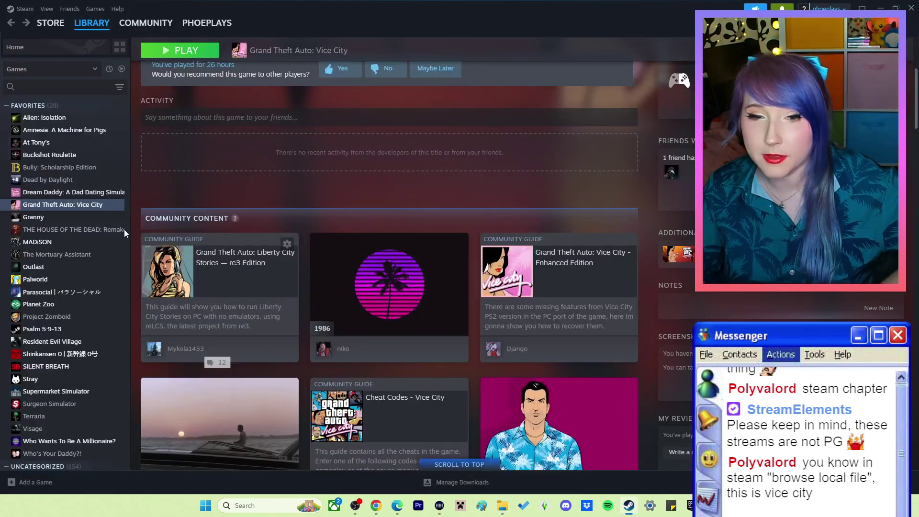
pyautogui.rightClick(99, 205)
pyautogui.moveTo(143, 269)
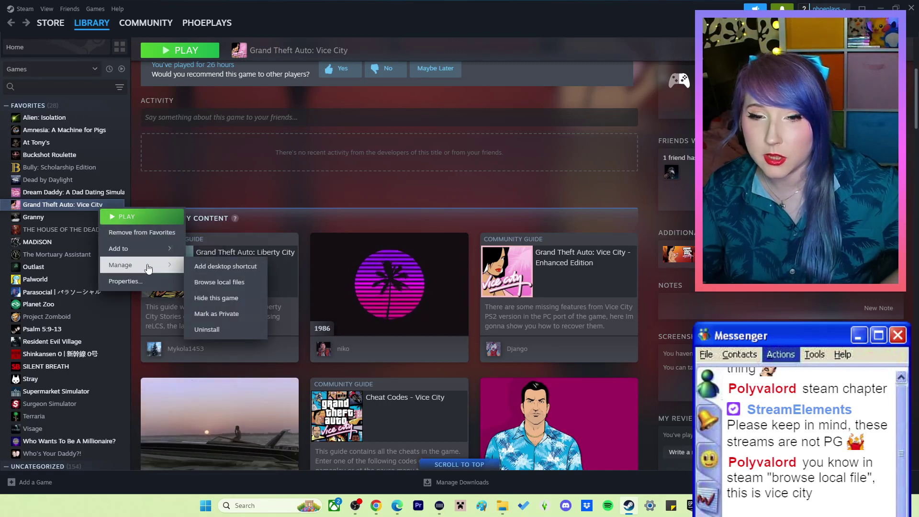
pyautogui.click(219, 282)
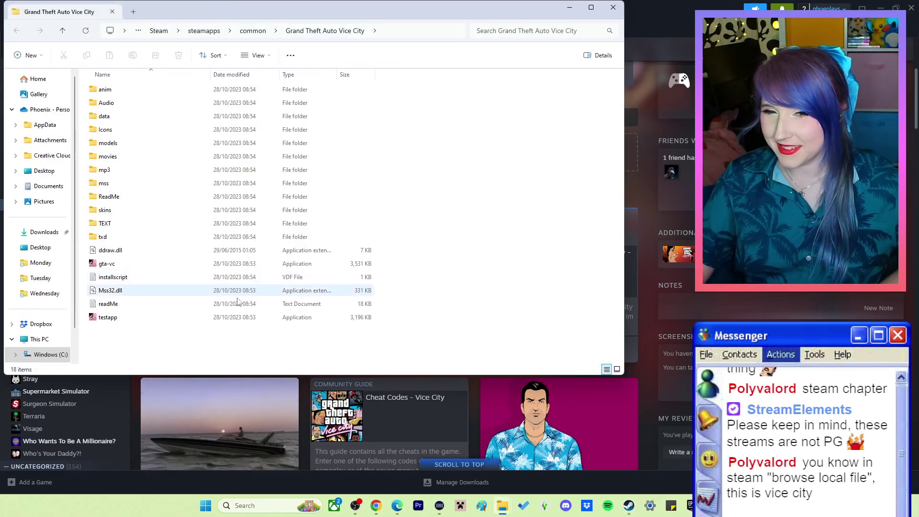
# Step: Place Downloads beside the game folder and drag the GInputVC folder into it
pyautogui.moveTo(503, 510)
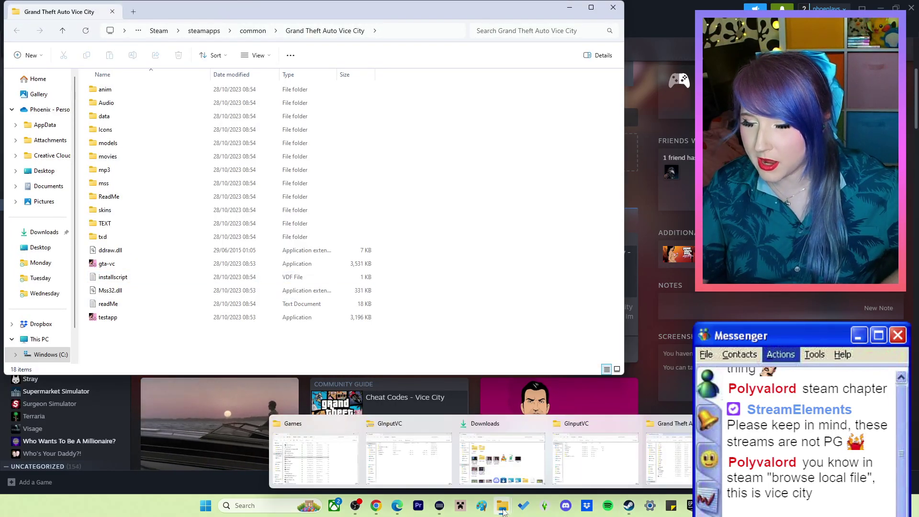
pyautogui.click(498, 454)
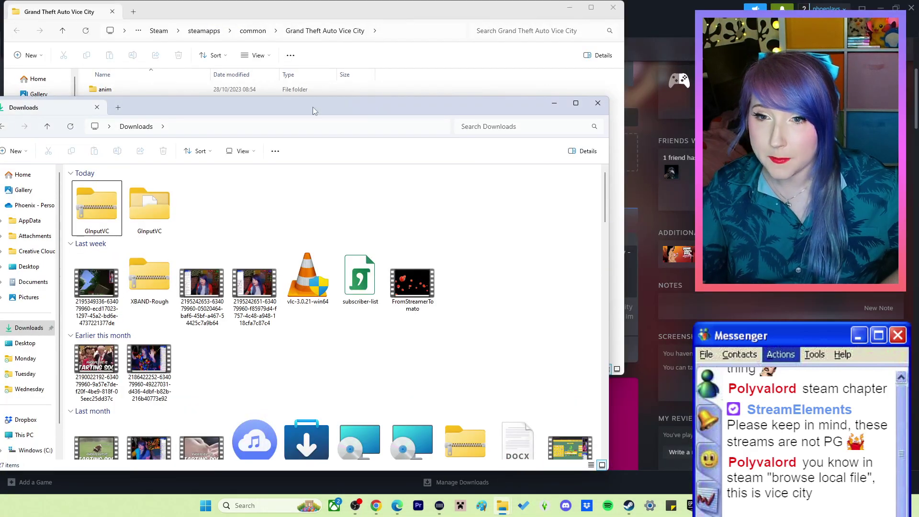
pyautogui.moveTo(314, 110); pyautogui.dragTo(663, 102)
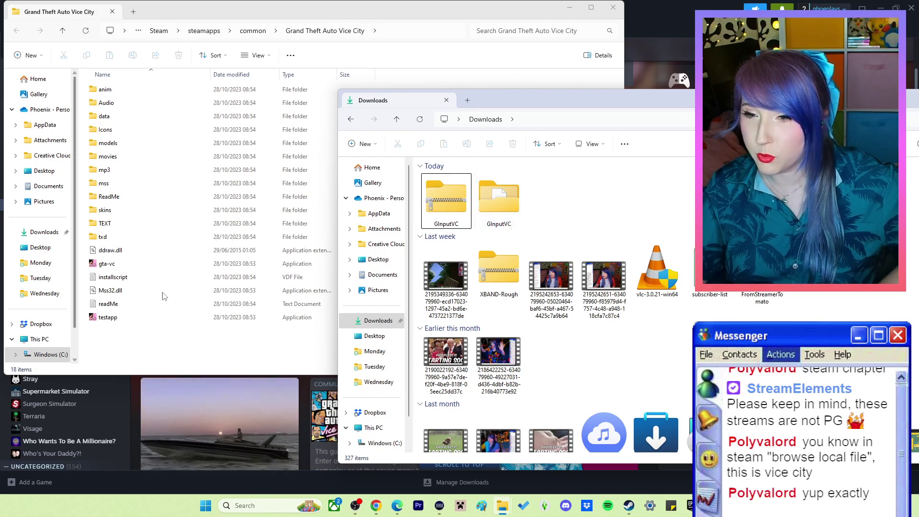
pyautogui.moveTo(500, 202); pyautogui.dragTo(142, 371)
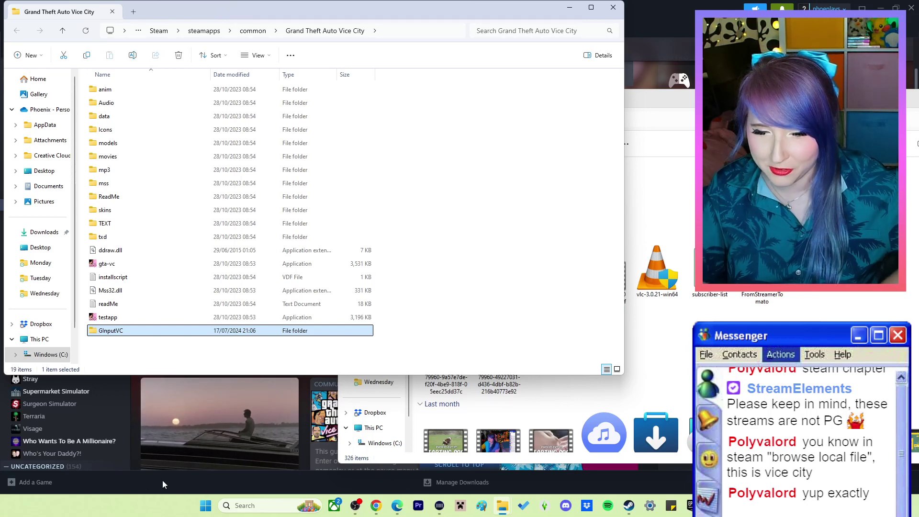
# Step: Check the Chrome instructions, then open the GInputVC folder inside the Vice City install folder
pyautogui.click(376, 506)
pyautogui.scroll(-4, 313, 440)
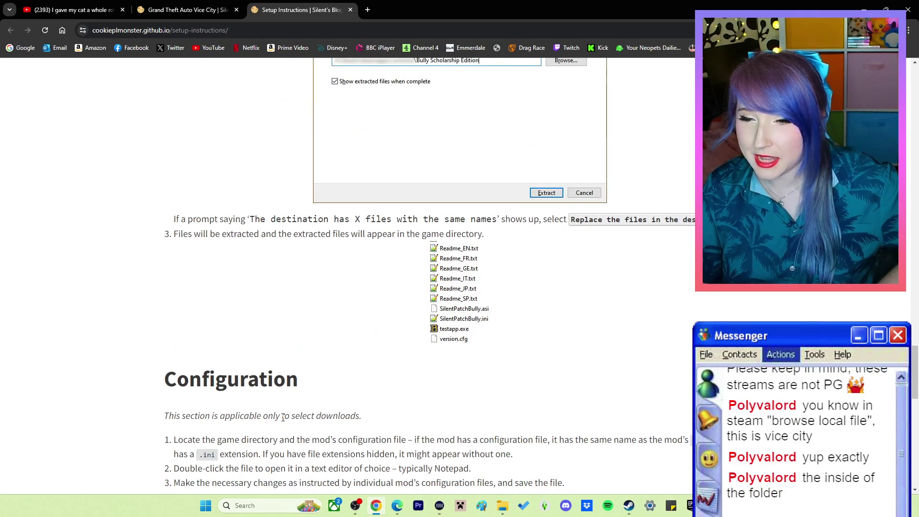
pyautogui.click(375, 505)
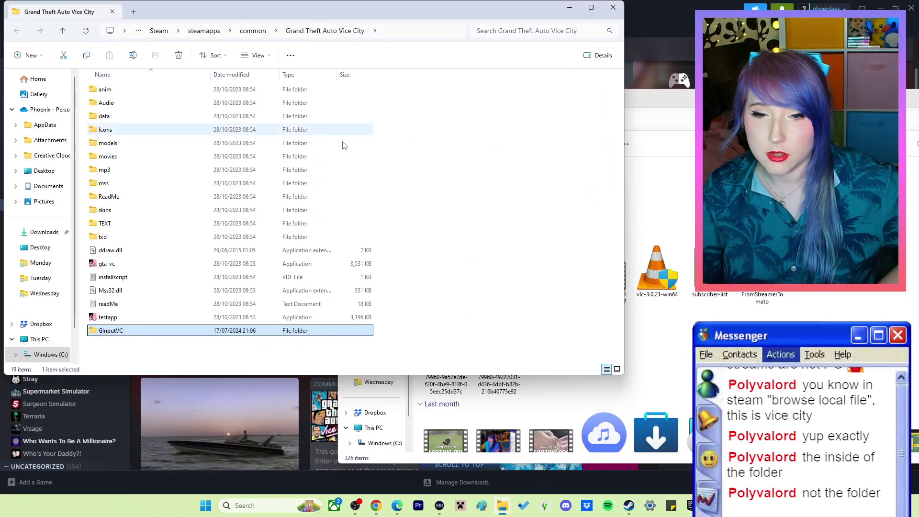
pyautogui.click(120, 366)
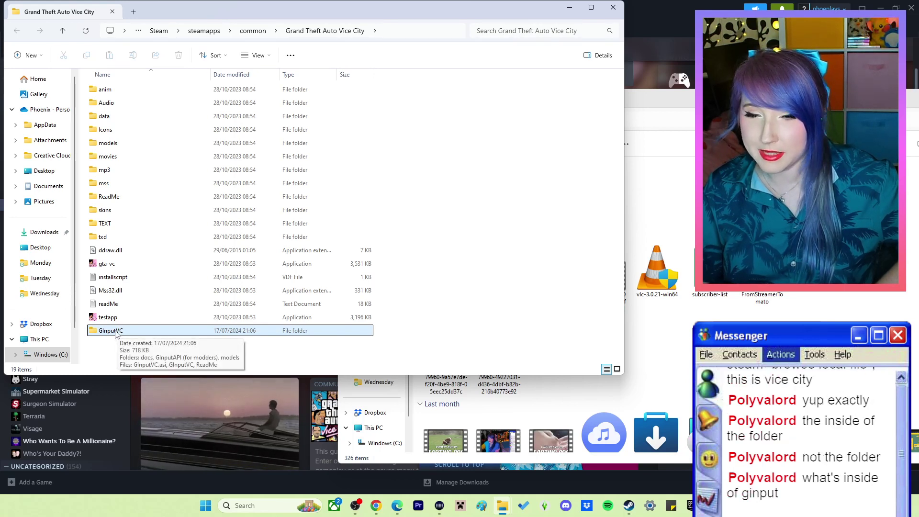
pyautogui.doubleClick(115, 331)
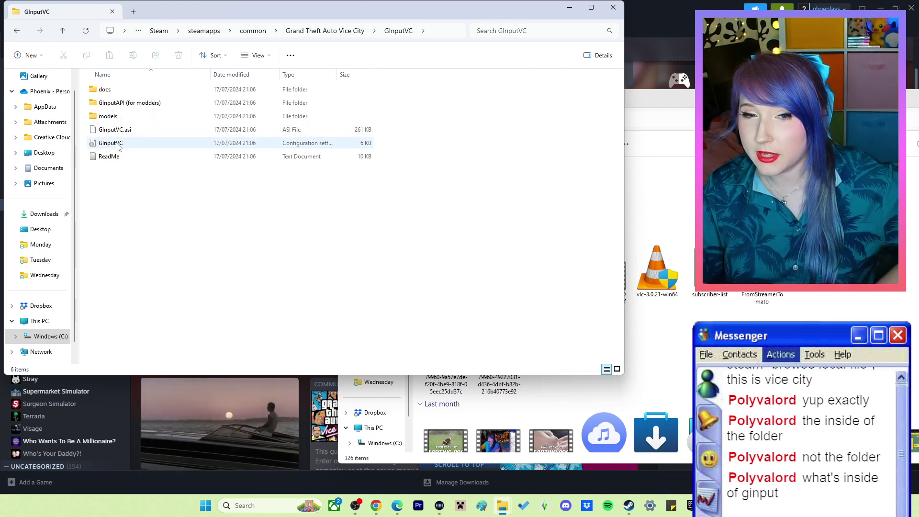
# Step: Move GInputVC from the Vice City folder back to Downloads, open it and select its six items
pyautogui.moveTo(276, 3); pyautogui.dragTo(485, 79)
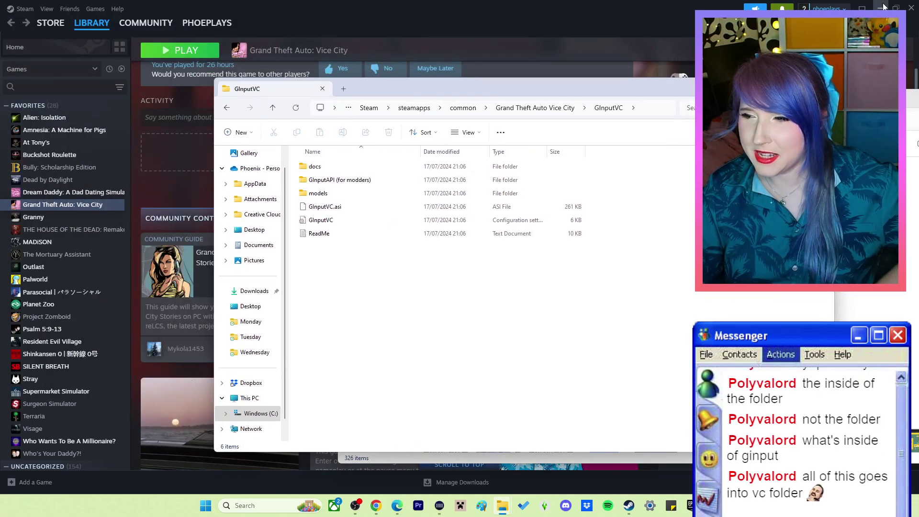
pyautogui.click(228, 111)
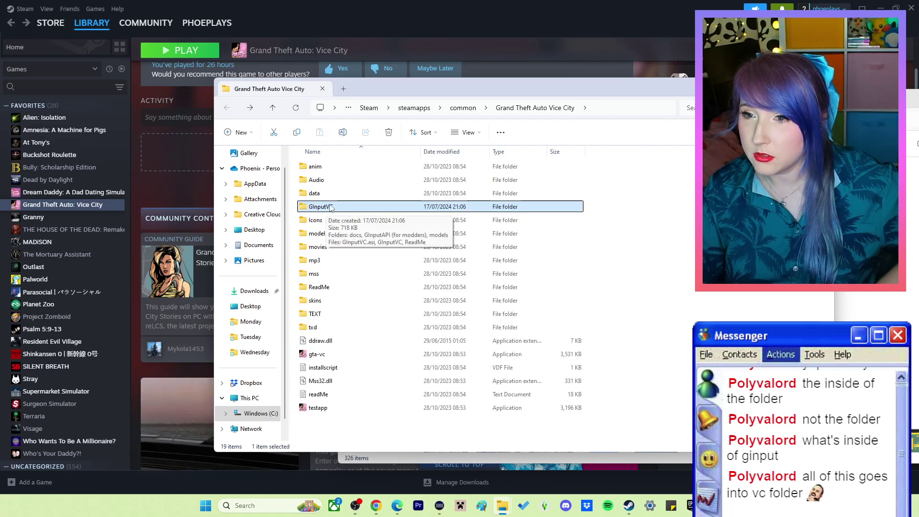
pyautogui.moveTo(601, 86); pyautogui.dragTo(363, 66)
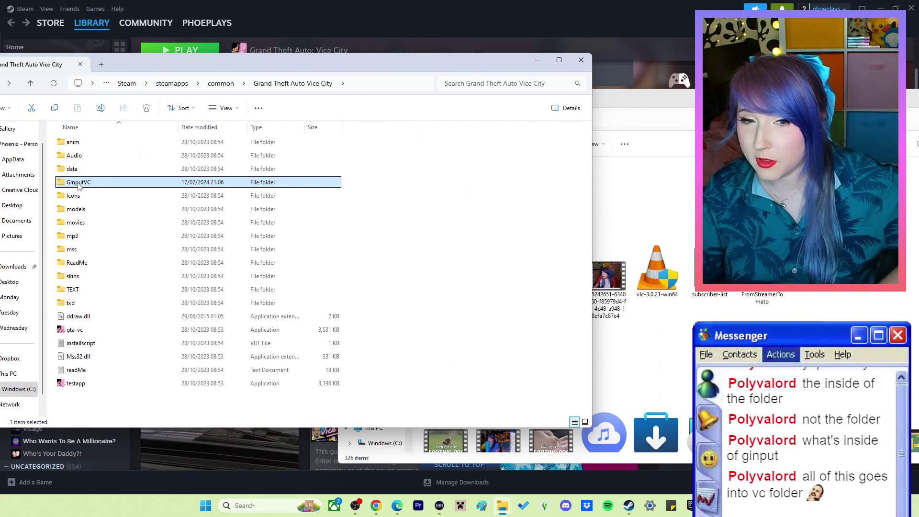
pyautogui.moveTo(79, 186); pyautogui.dragTo(664, 218)
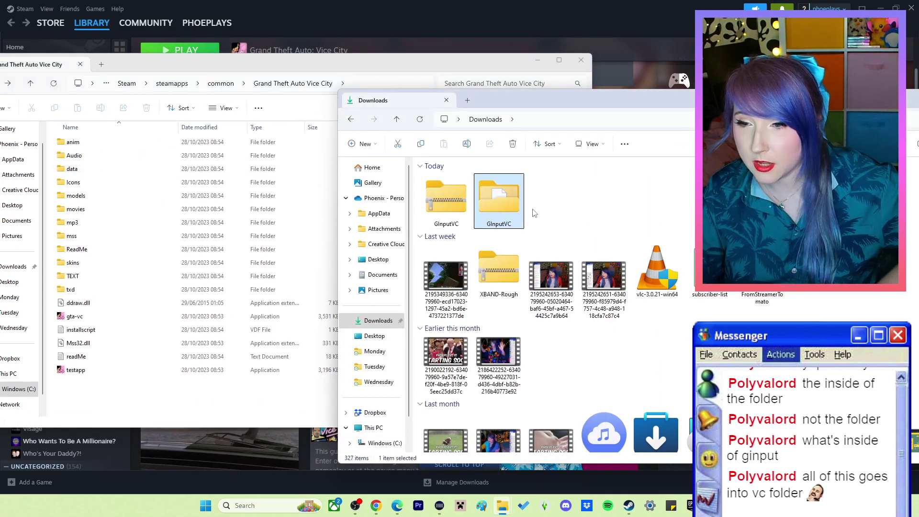
pyautogui.doubleClick(514, 207)
pyautogui.moveTo(472, 303); pyautogui.dragTo(456, 191)
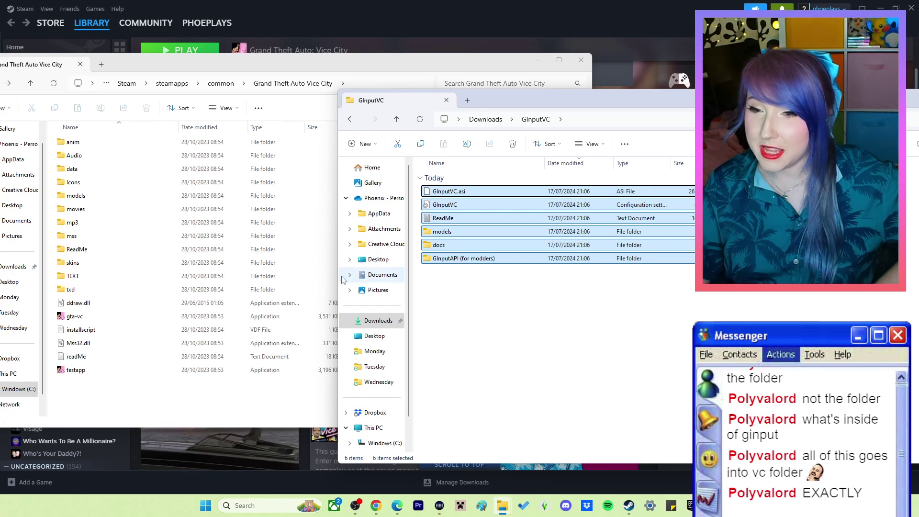
# Step: Move GInputVC.asi, its settings file, docs, models and GInputAPI into the Vice City folder, skipping ReadMe
pyautogui.moveTo(443, 218); pyautogui.dragTo(127, 419)
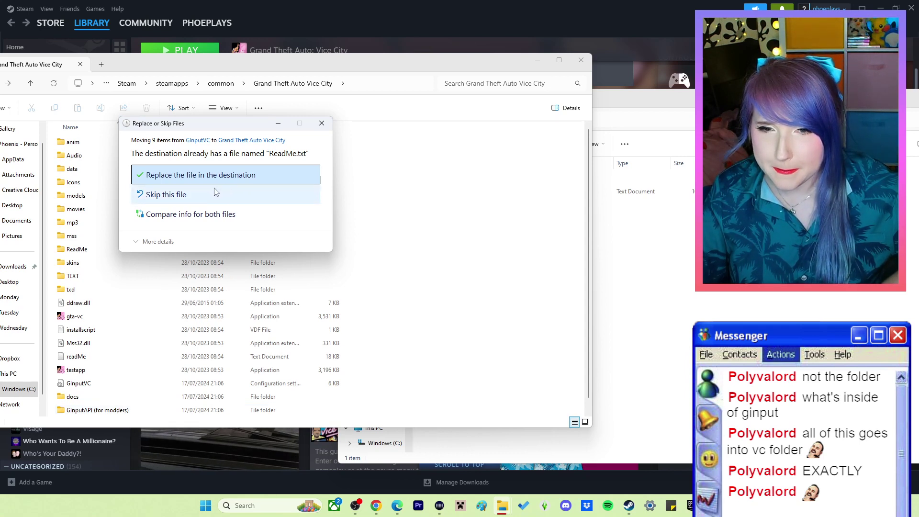
pyautogui.click(178, 200)
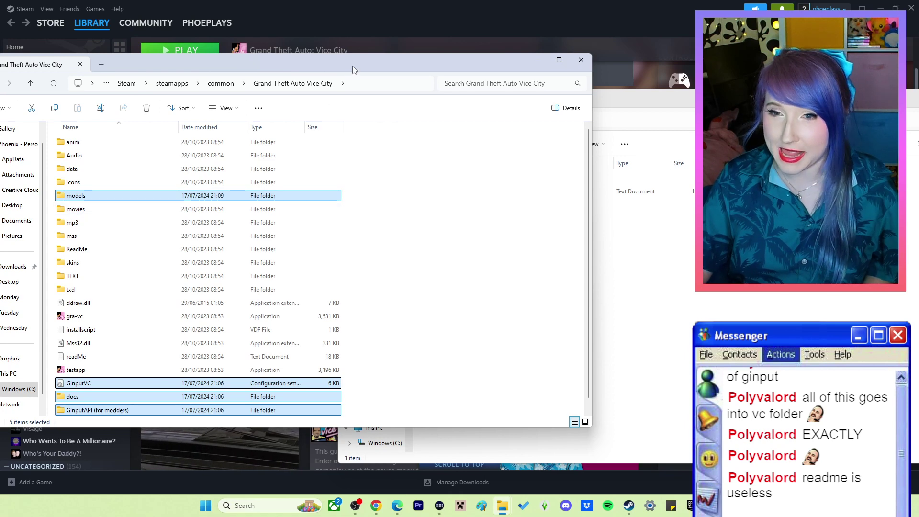
pyautogui.moveTo(353, 64); pyautogui.dragTo(437, 68)
pyautogui.click(507, 290)
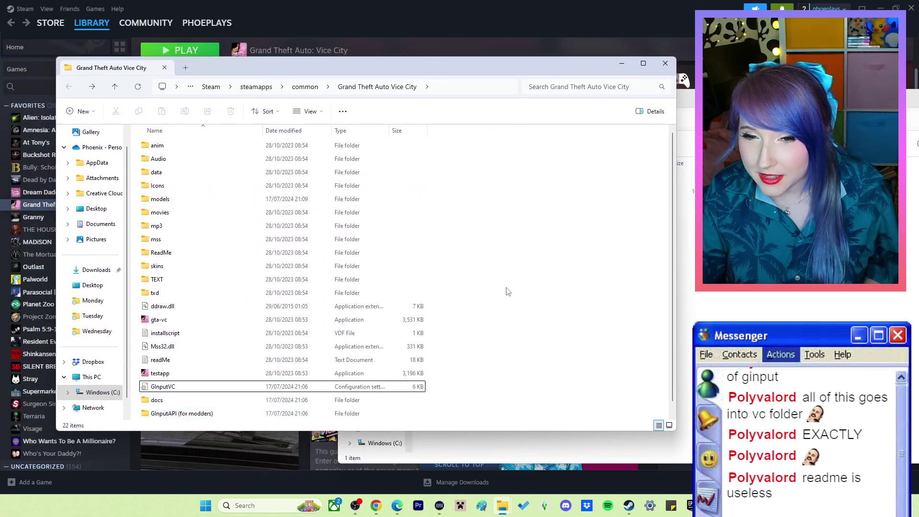
pyautogui.scroll(-1, 507, 292)
pyautogui.scroll(1, 506, 290)
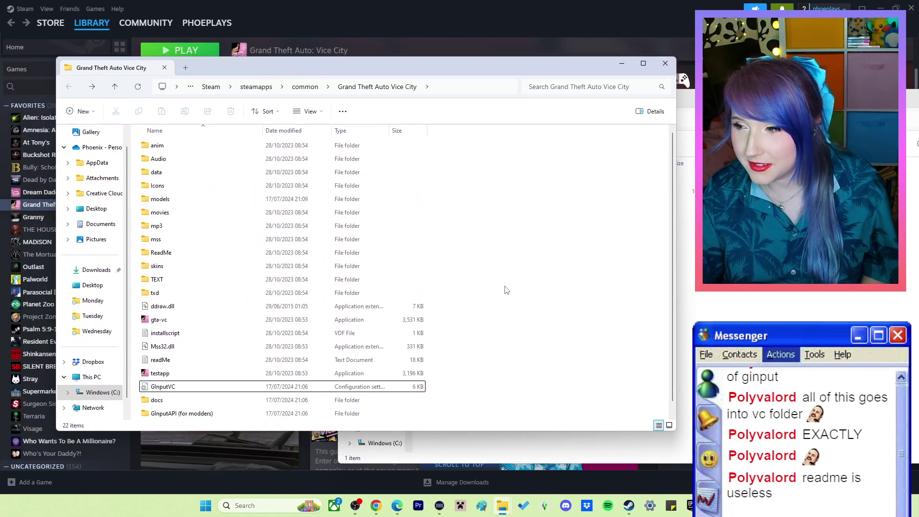
pyautogui.scroll(-1, 506, 295)
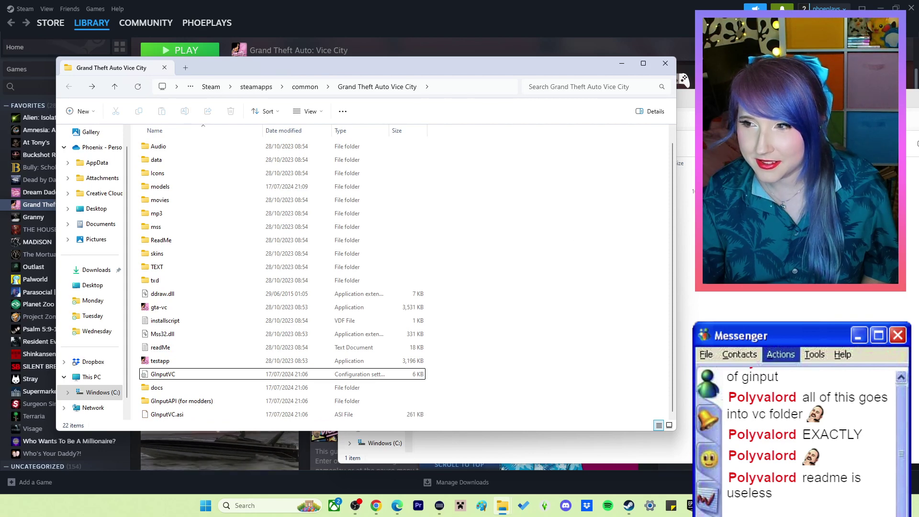
pyautogui.hotkey('alt', 'Tab')
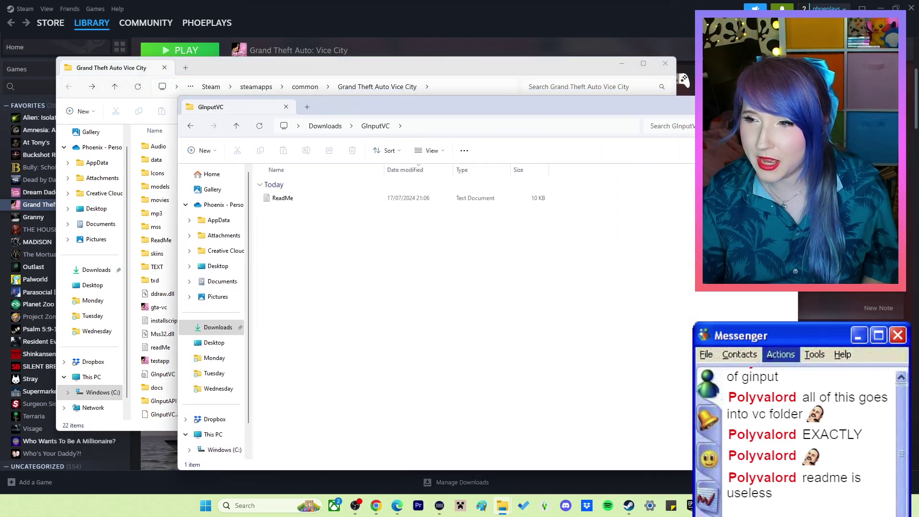
# Step: Minimize Steam and Downloads, and close the Vice City and GInputVC Explorer windows
pyautogui.hotkey('alt', 'Tab')
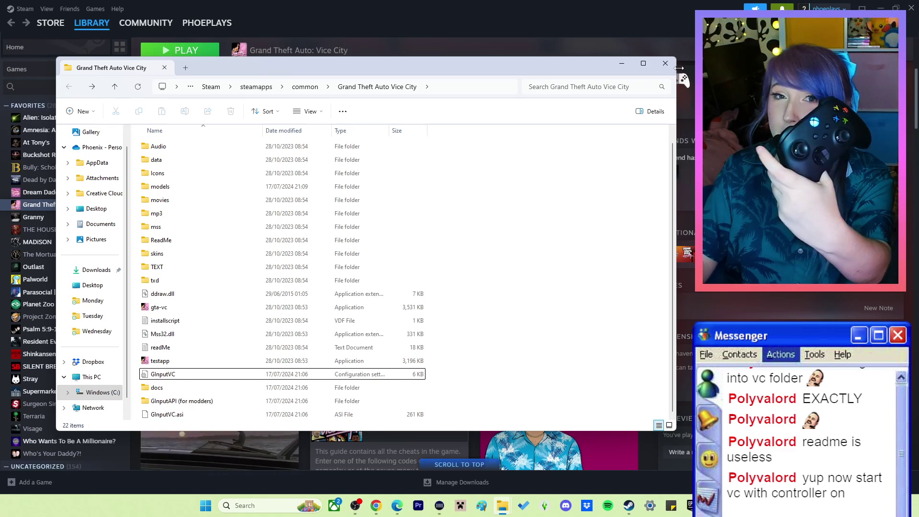
pyautogui.click(895, 6)
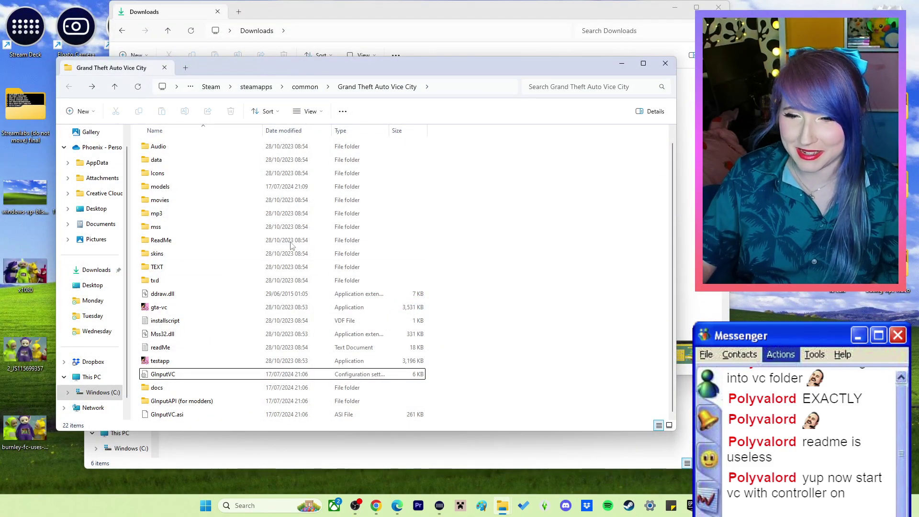
pyautogui.click(666, 70)
pyautogui.click(676, 8)
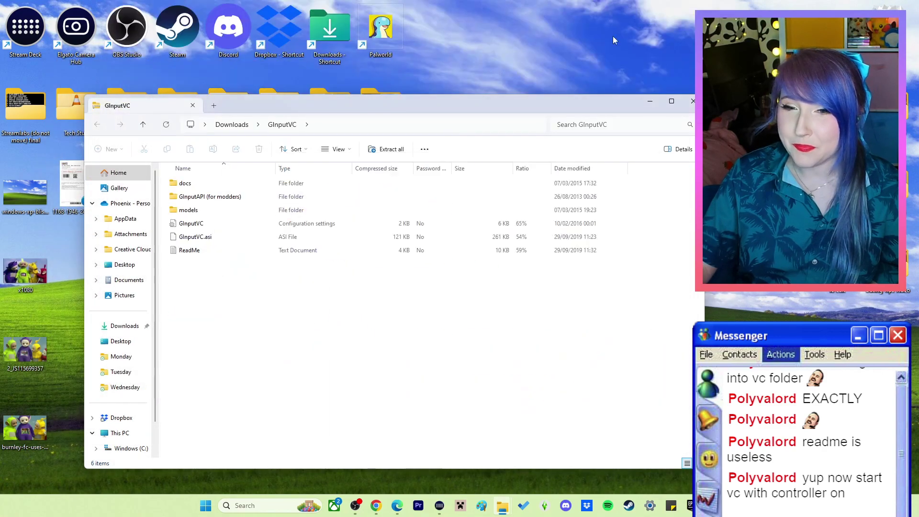
pyautogui.click(688, 102)
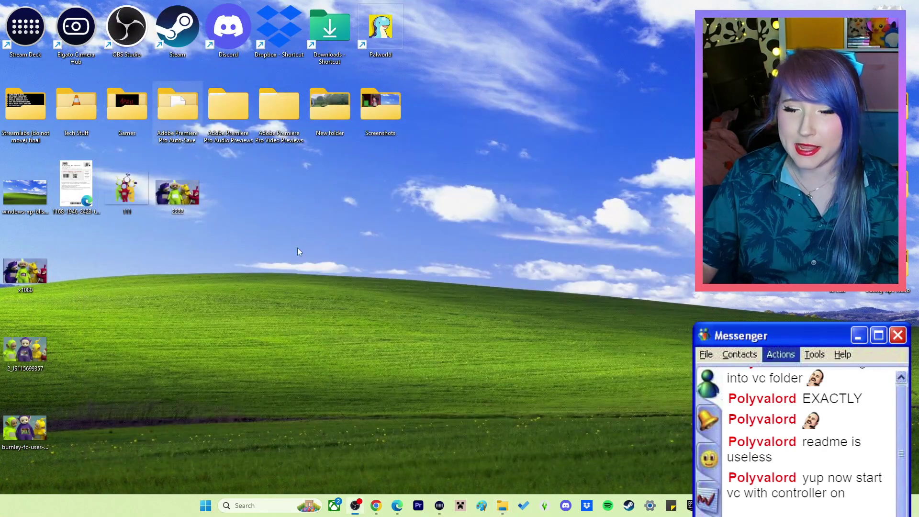
# Step: Open the desktop Games folder and scroll down to the Grand Theft Auto Vice City shortcut
pyautogui.doubleClick(140, 107)
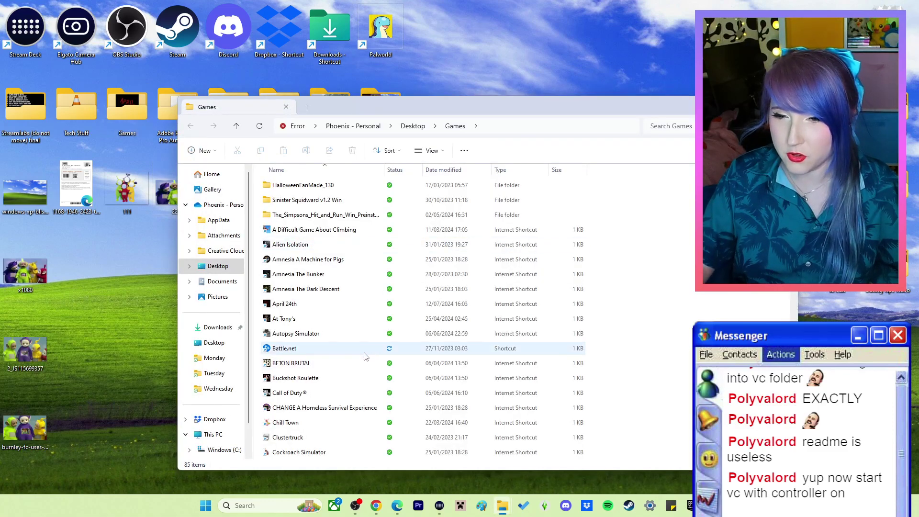
pyautogui.scroll(-4, 361, 356)
pyautogui.scroll(-4, 335, 354)
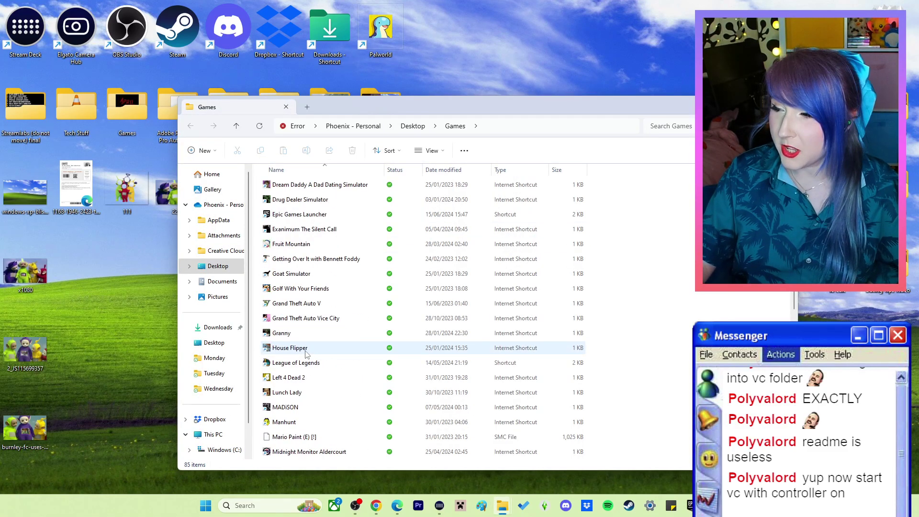
pyautogui.scroll(-1, 311, 346)
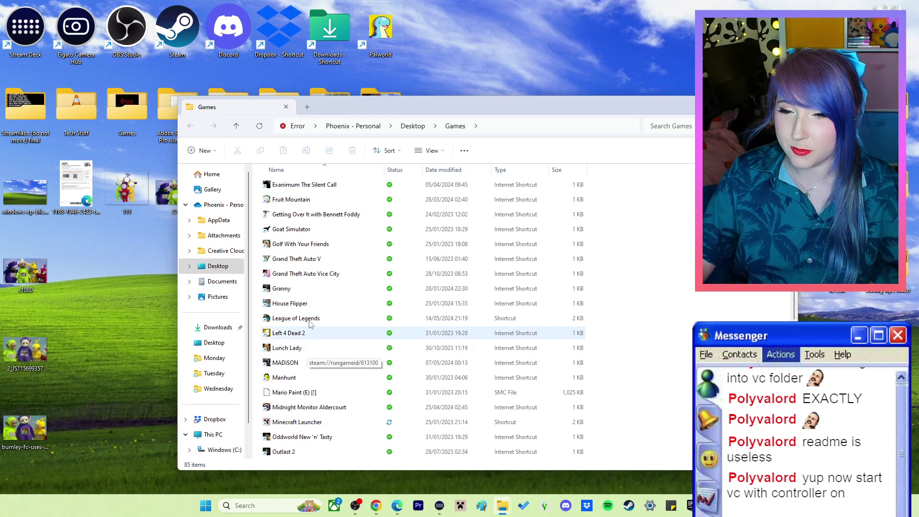
# Step: Launch Vice City and load the Recruitment Drive save through Start Game > Load Game
pyautogui.doubleClick(301, 275)
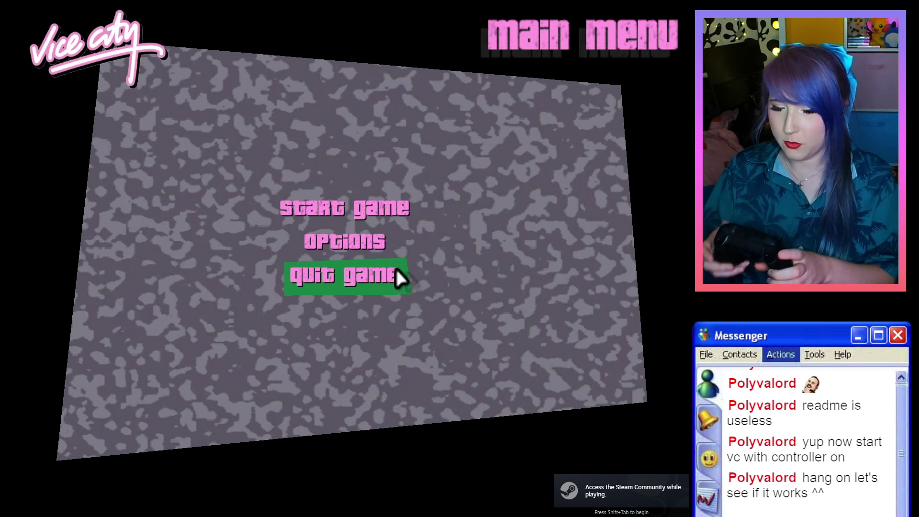
pyautogui.press('Up')
pyautogui.press('Up')
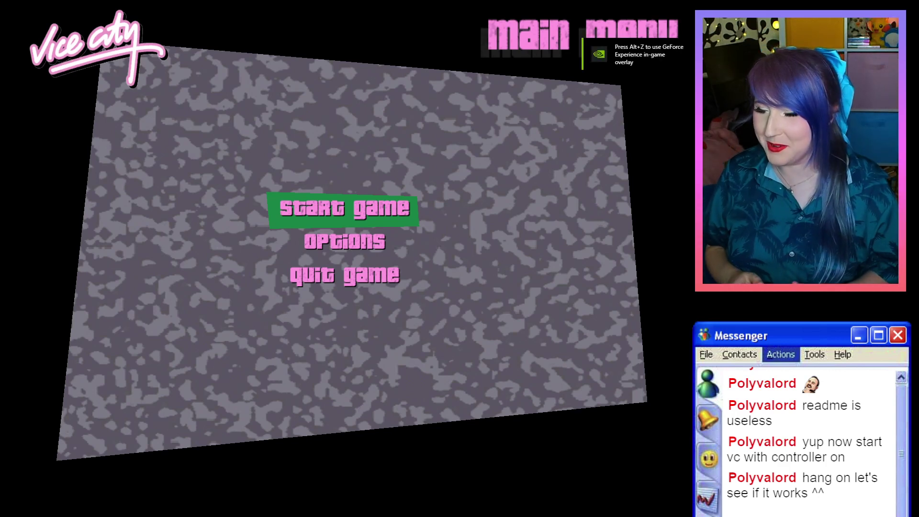
pyautogui.press('Down')
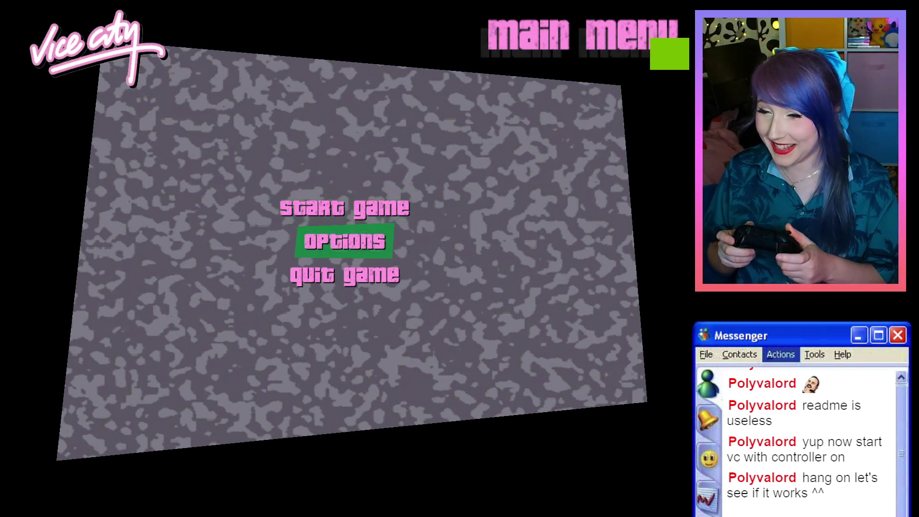
pyautogui.press('Up')
pyautogui.press('Return')
pyautogui.press('Down')
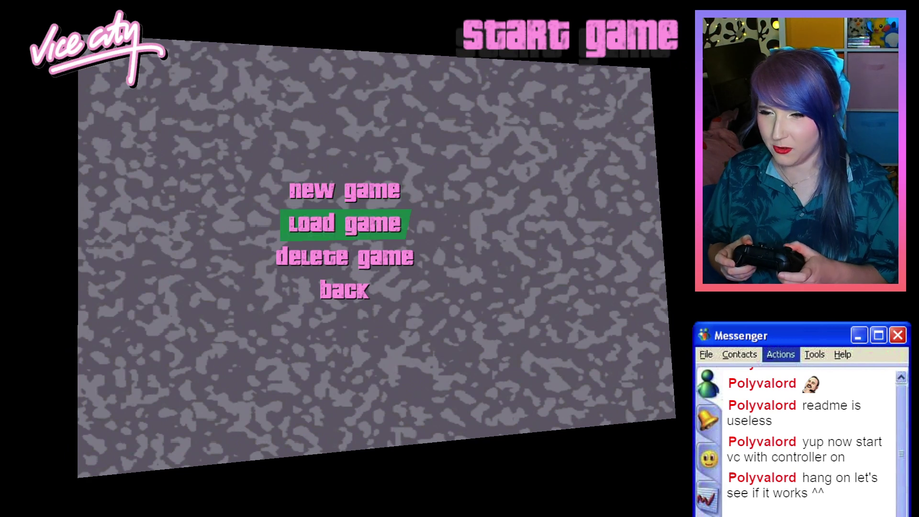
pyautogui.press('Down')
pyautogui.press('Up')
pyautogui.press('Return')
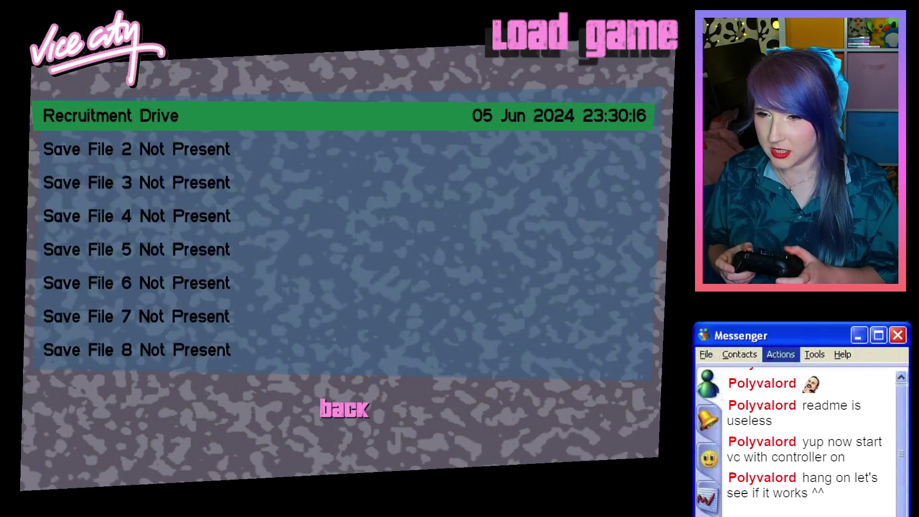
pyautogui.press('Return')
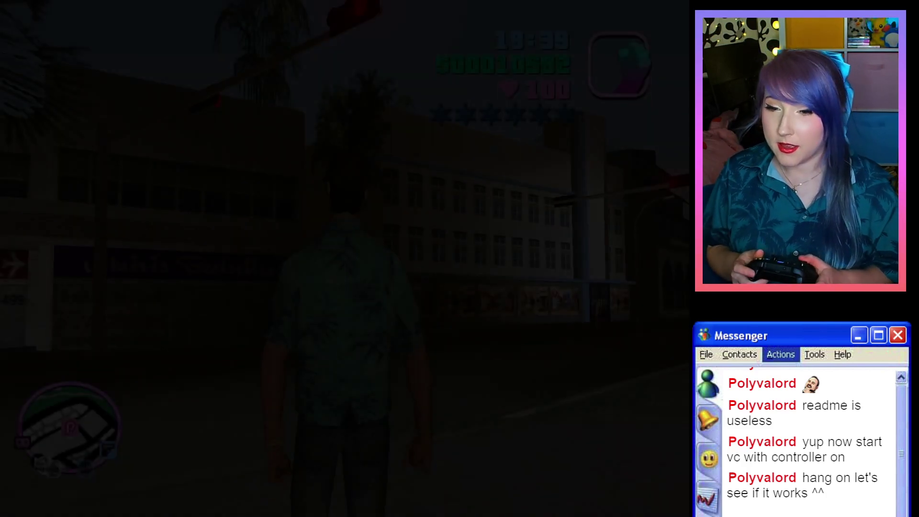
# Step: Run the character along the Ocean Beach street, then pause the game
pyautogui.press('w')
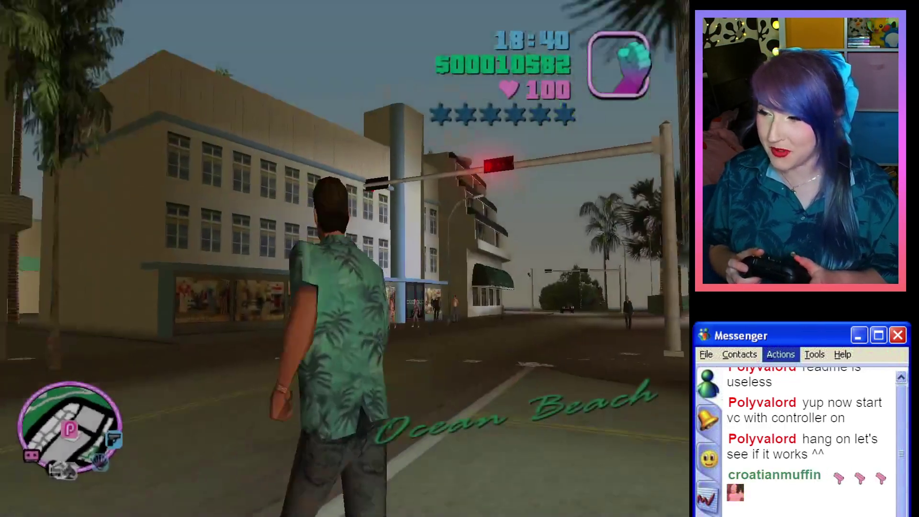
pyautogui.press('w')
pyautogui.press('w')
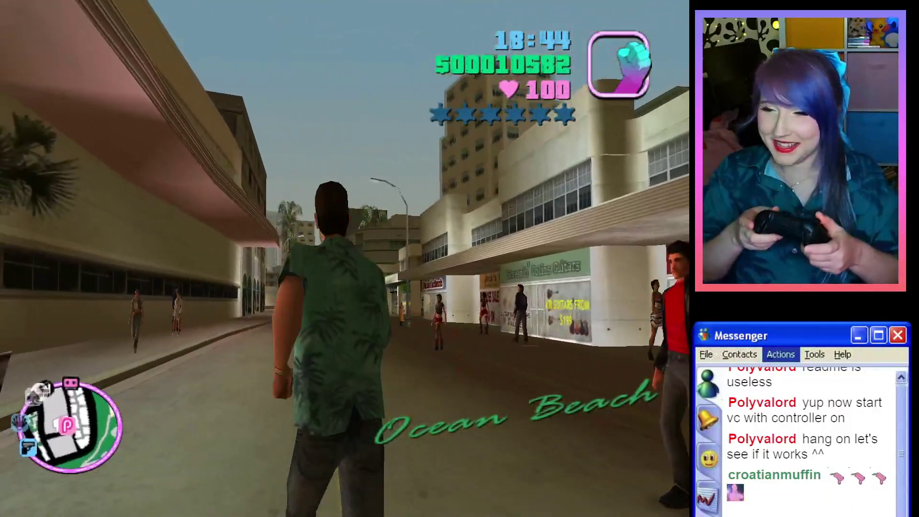
pyautogui.press('w')
pyautogui.press('Escape')
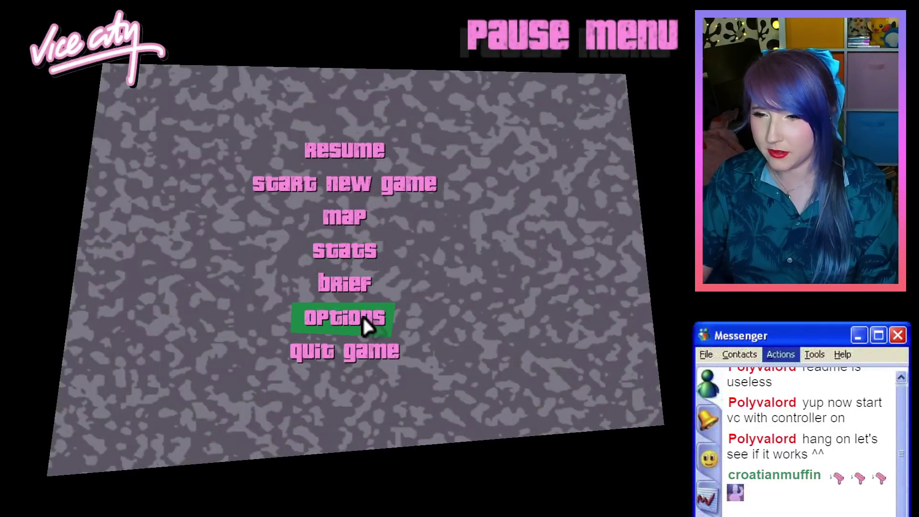